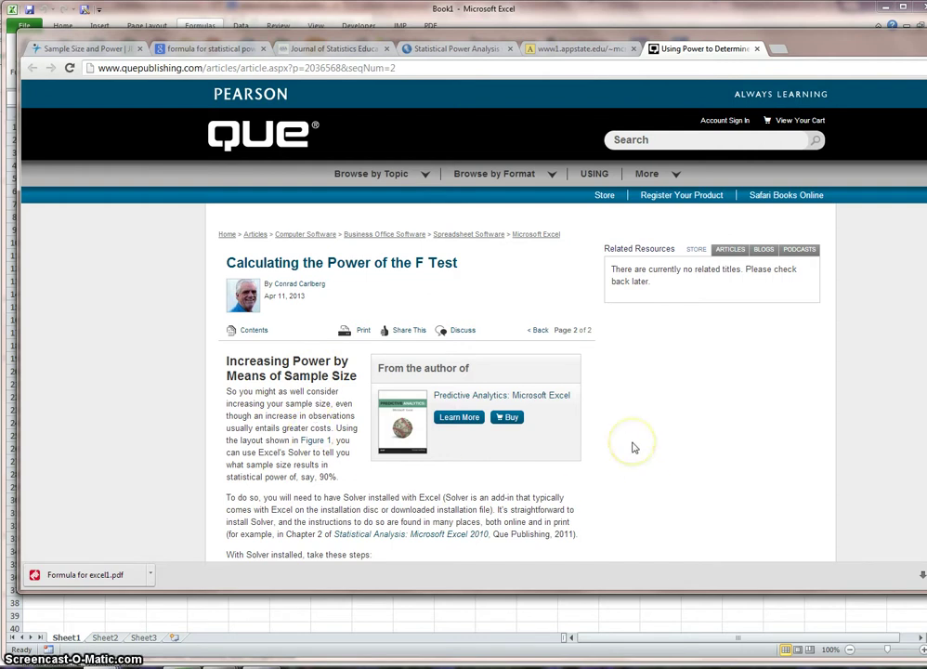
- Scroll the article to its Solver steps, highlight 'Solver', and switch to the blank Excel workbook
scroll(633, 446, down, 3)
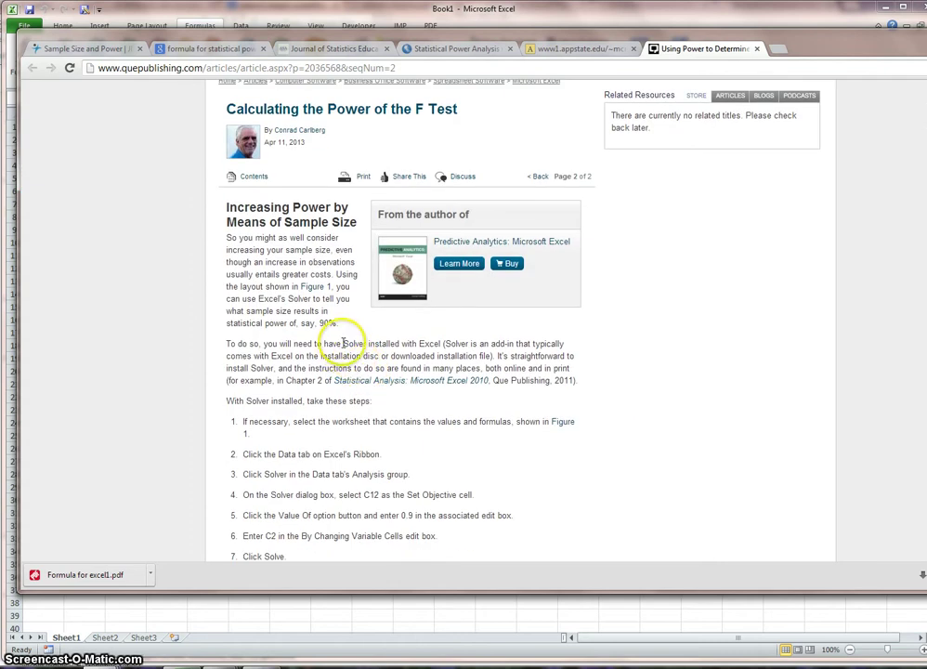
drag(344, 343, 363, 344)
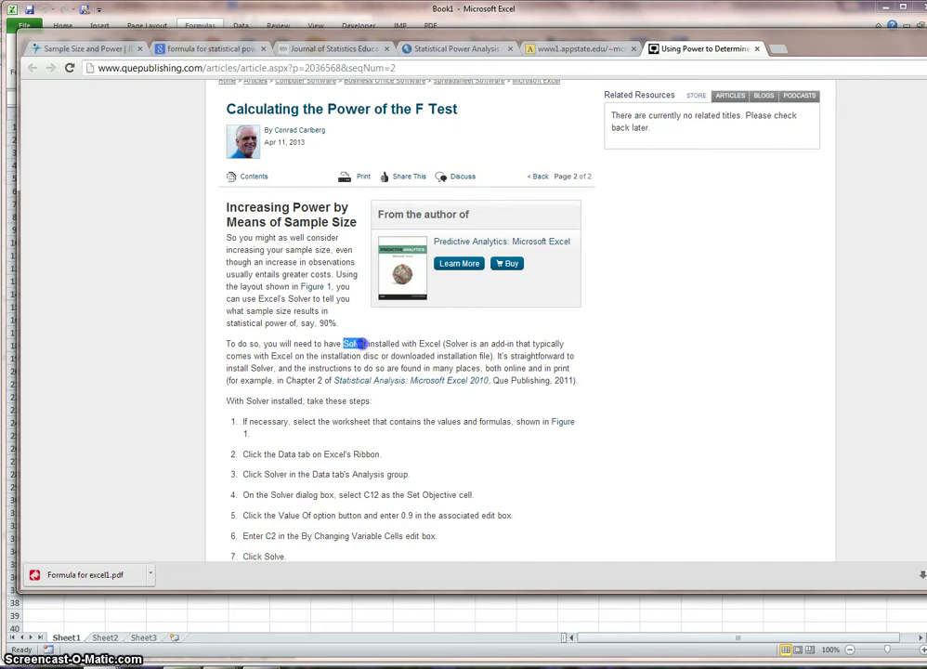
key(alt+Tab)
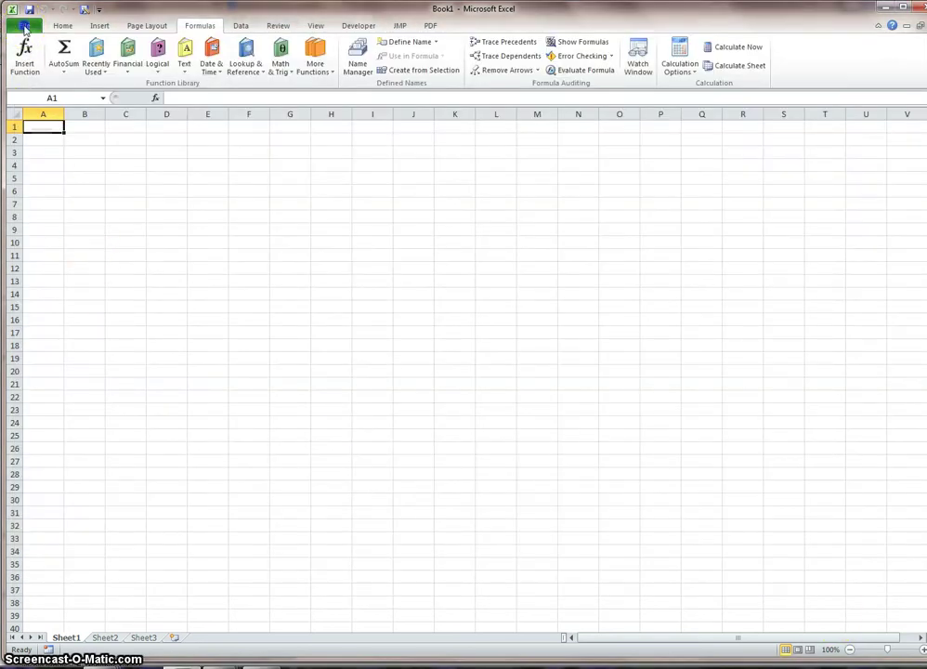
click(24, 26)
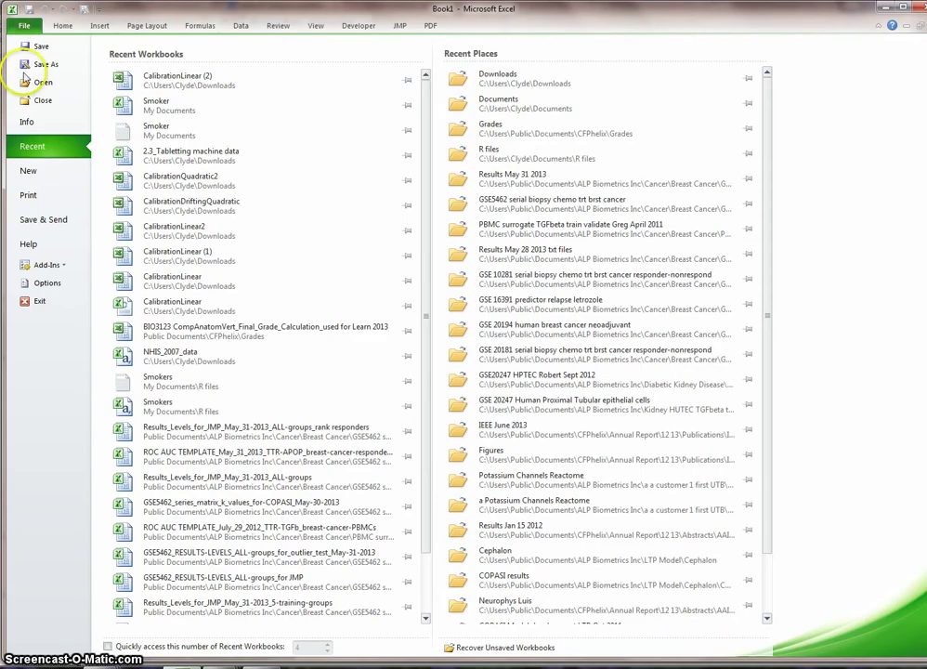
click(46, 283)
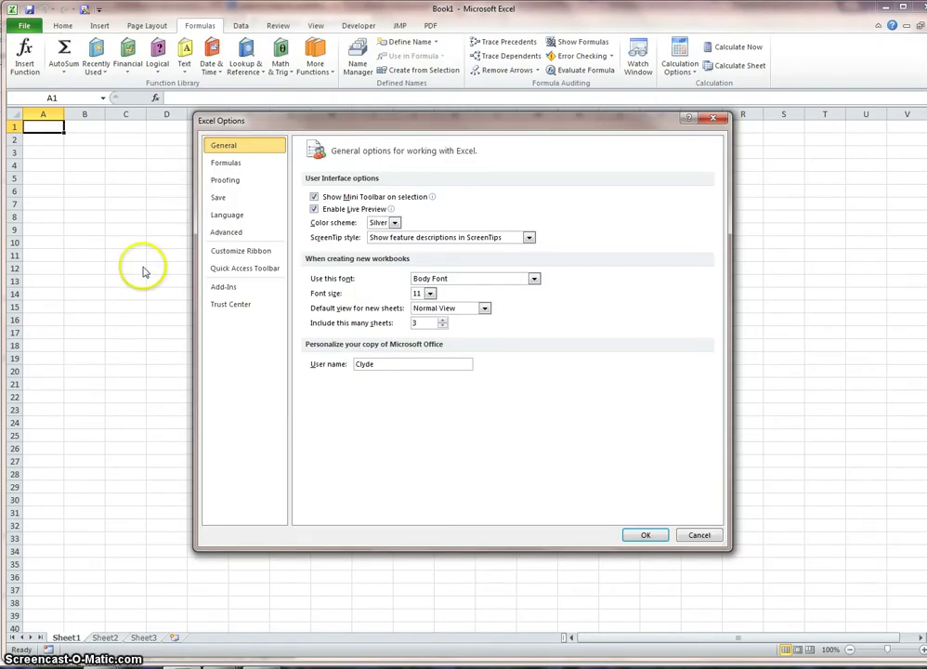
click(222, 289)
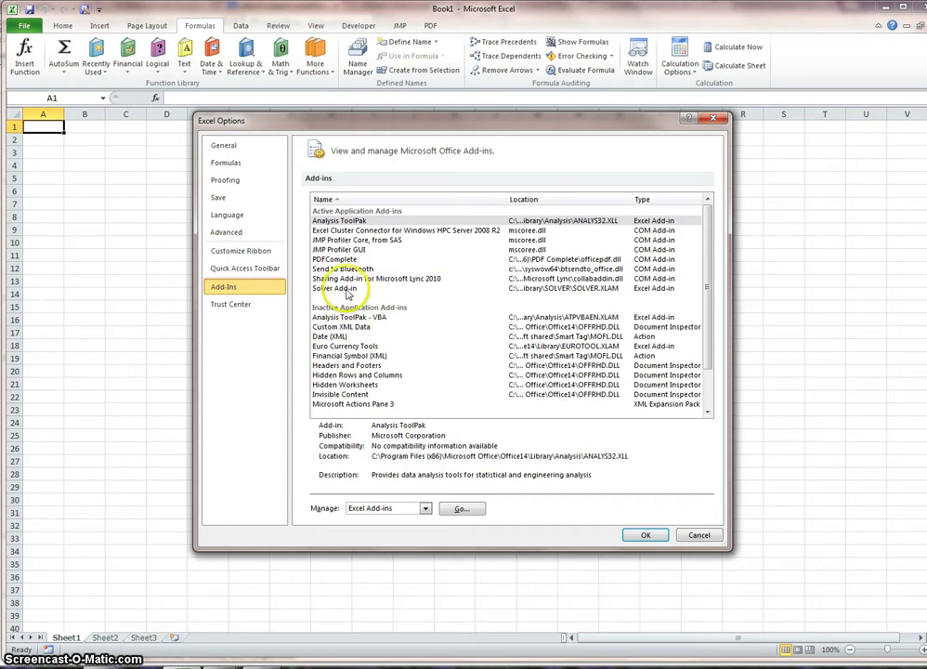
click(347, 290)
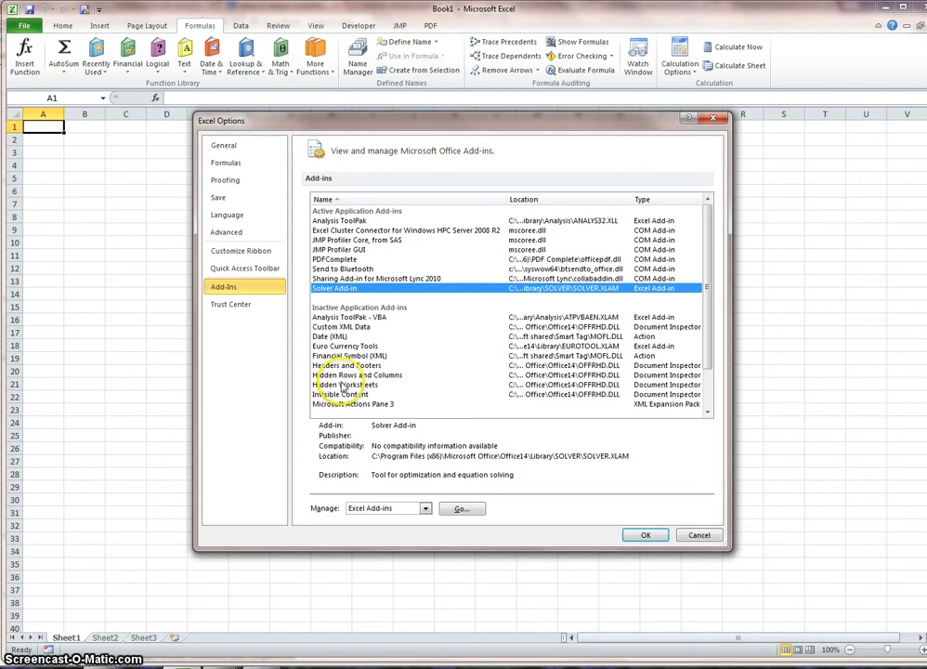
click(463, 509)
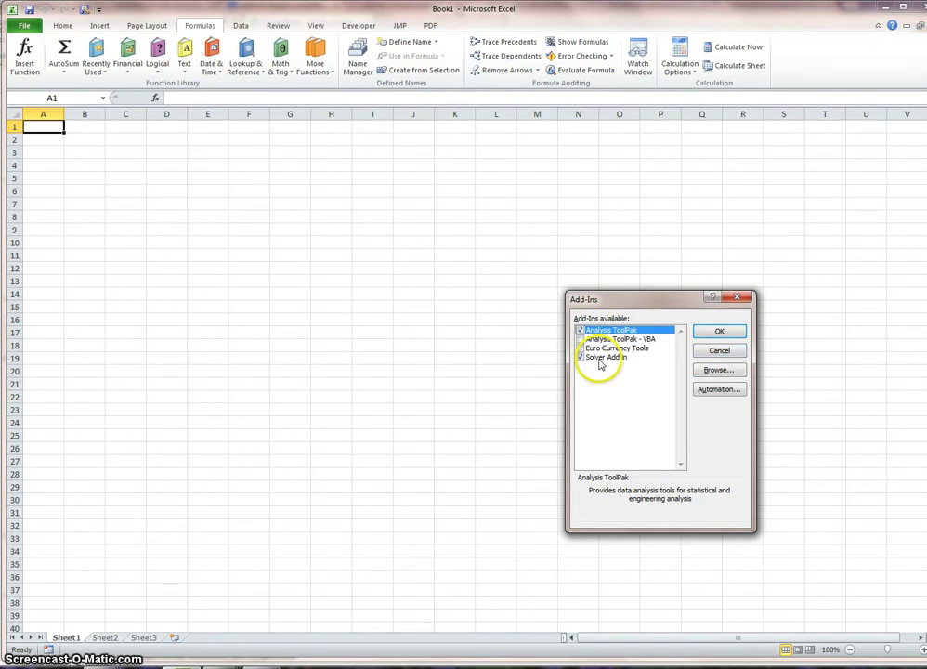
click(719, 350)
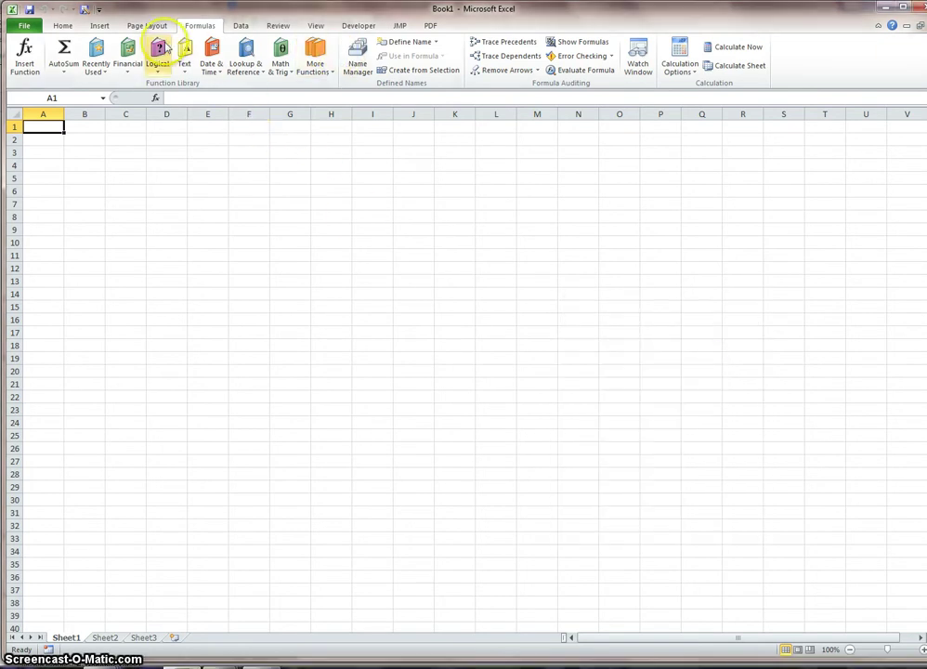
- Open Solver Parameters from the Data tab, showing objective $A$1, Max and GRG Nonlinear defaults
click(63, 26)
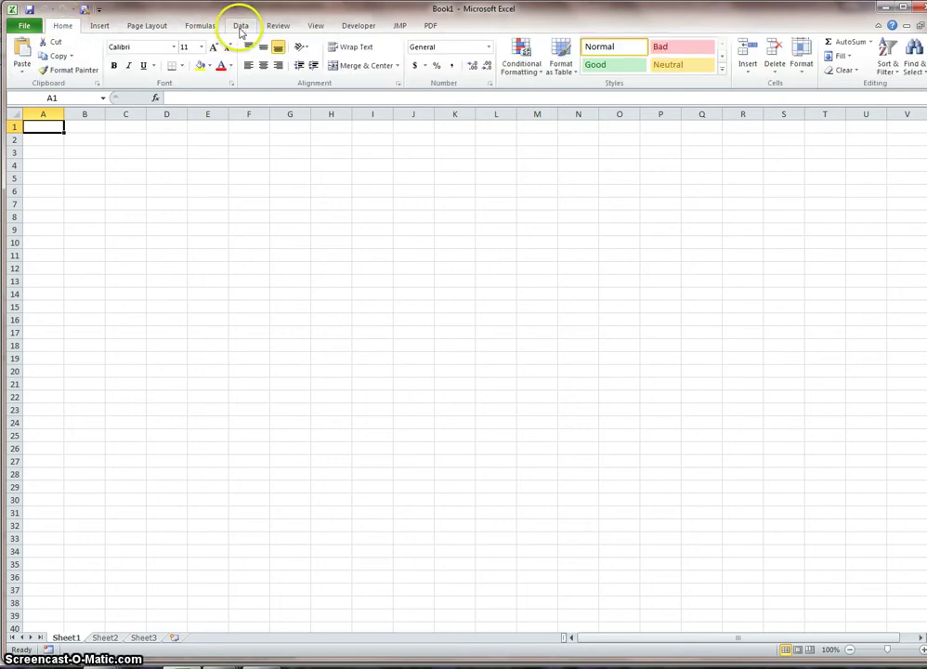
click(241, 27)
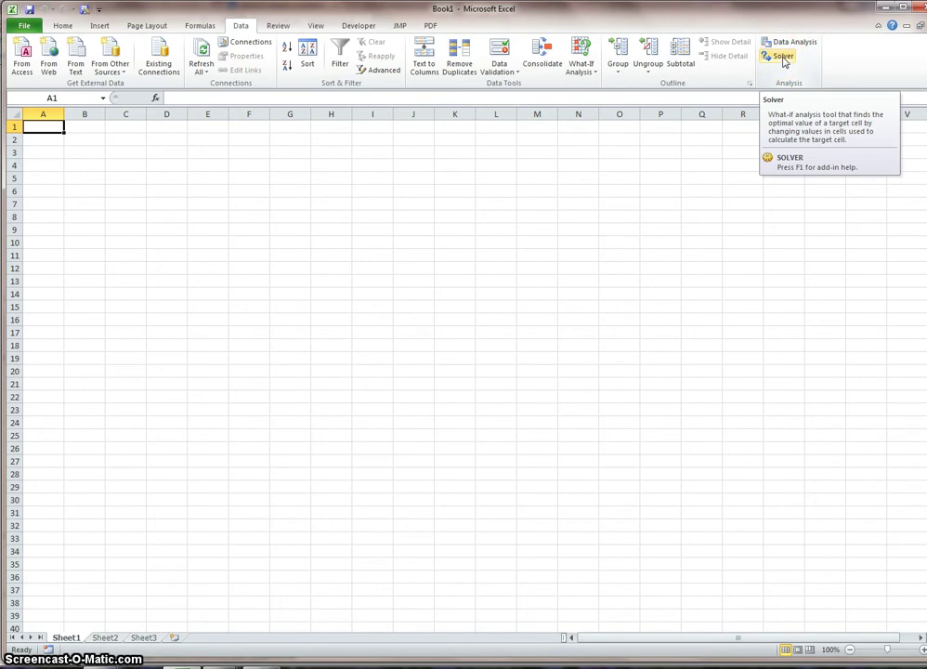
click(784, 59)
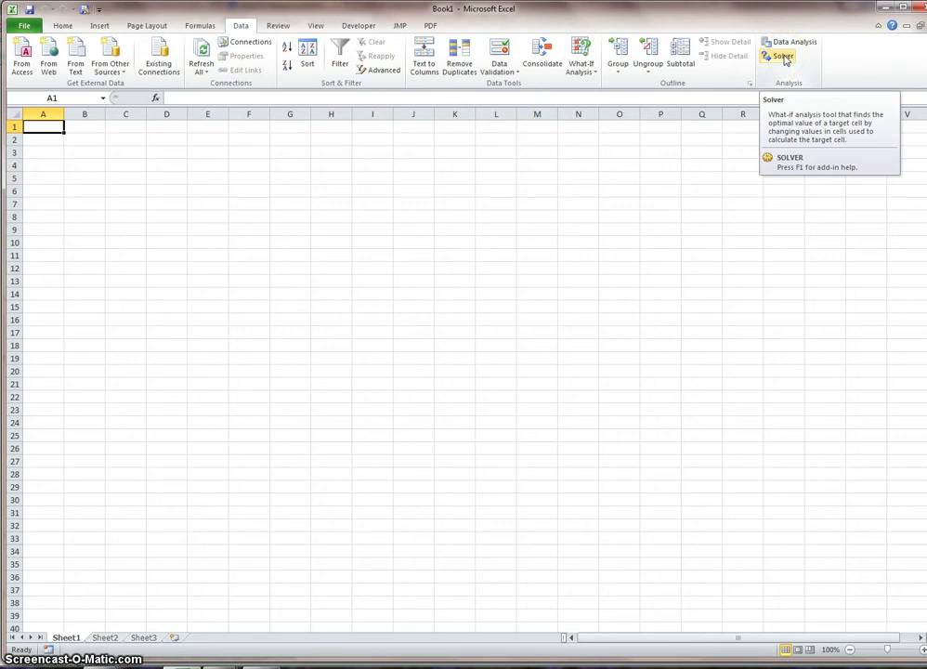
click(783, 56)
- Place the Solver dialog top-left with the Chrome article beside it, scrolled to the Solver steps
drag(693, 243, 224, 139)
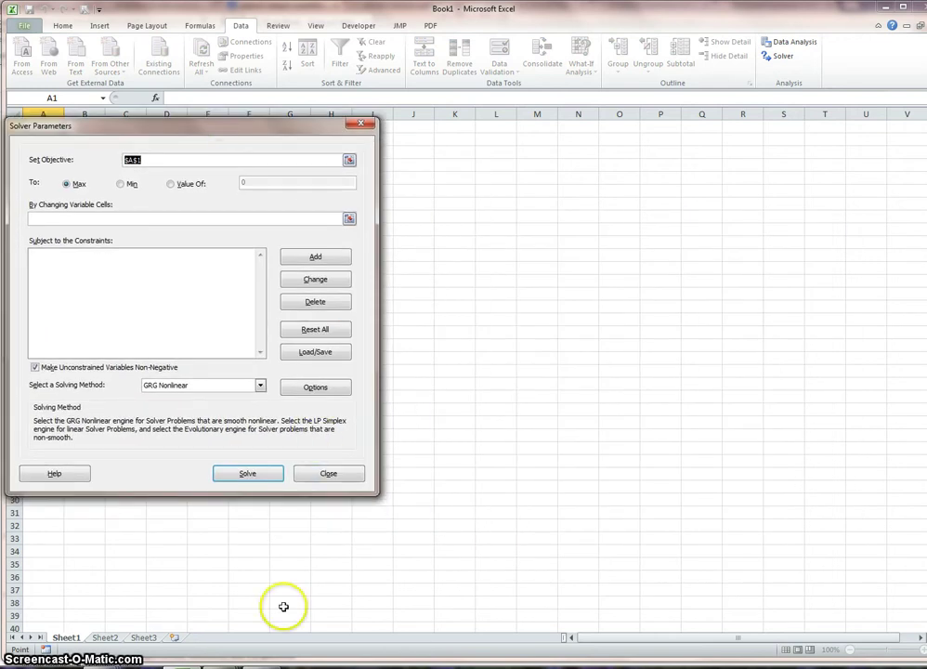
key(alt+Tab)
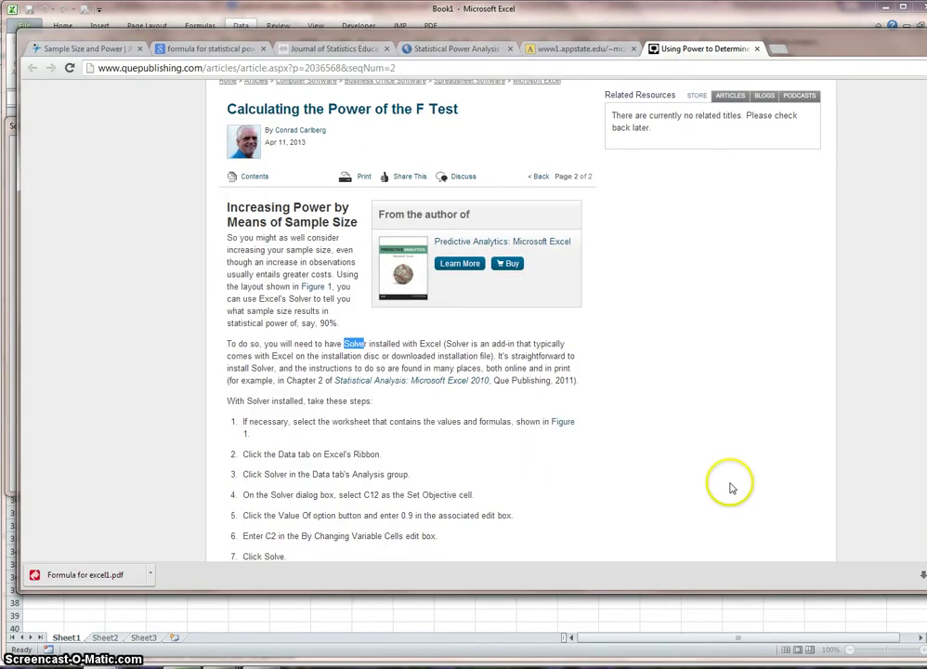
drag(19, 396, 378, 408)
scroll(547, 452, down, 3)
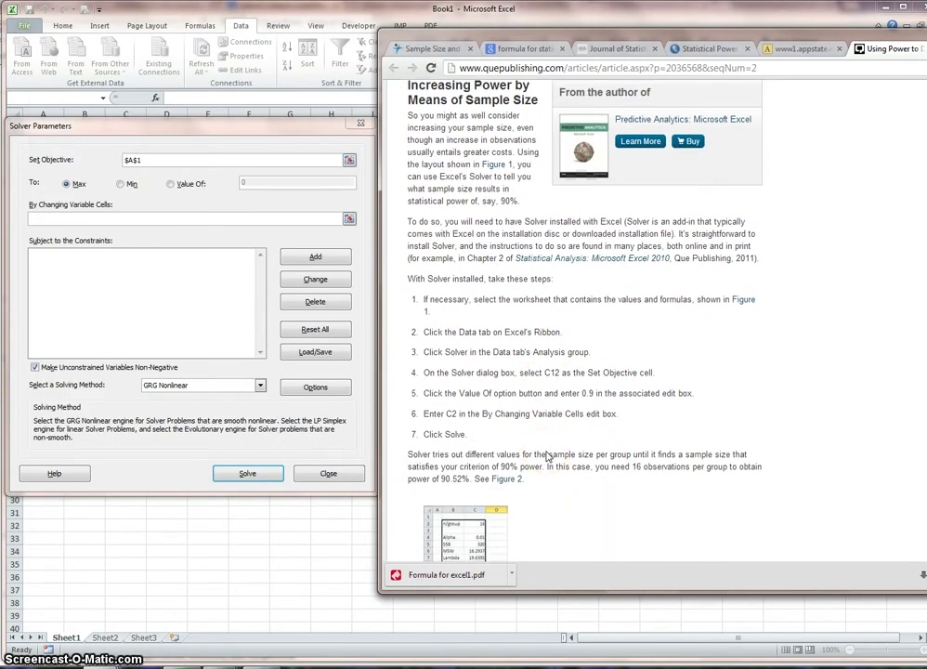
scroll(546, 452, down, 1)
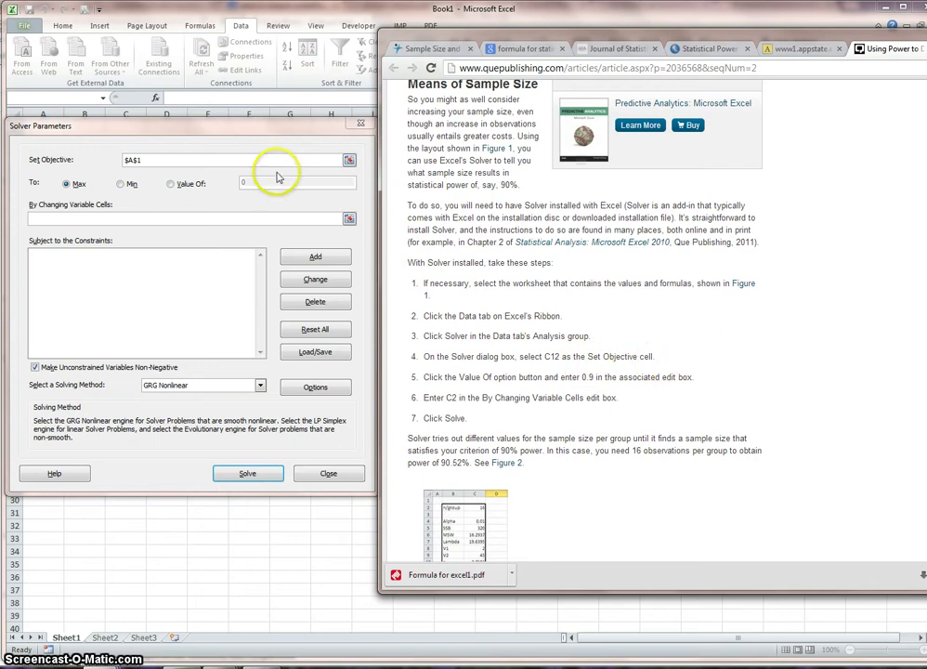
click(132, 159)
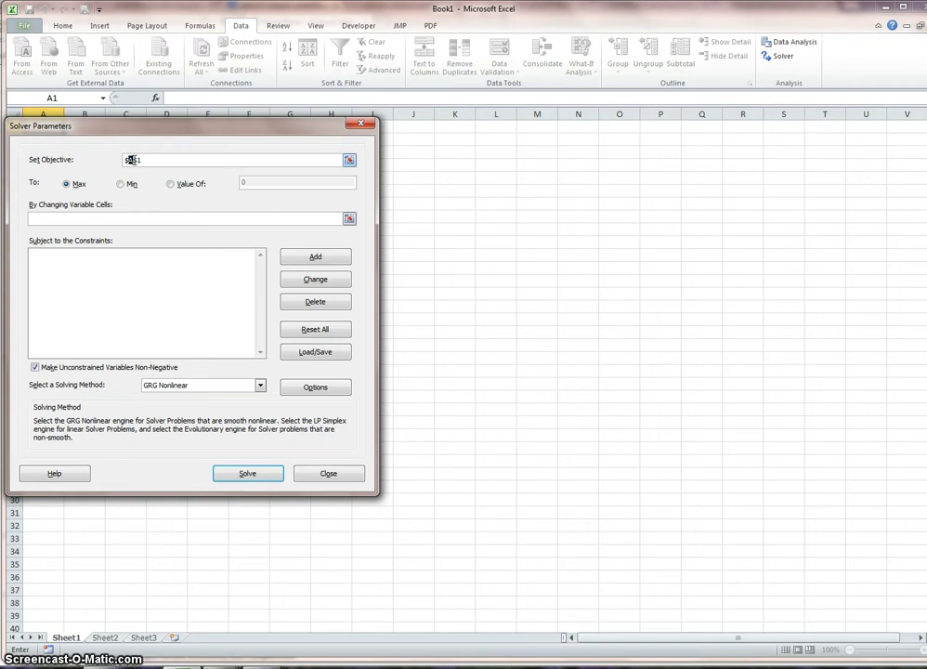
- Set the Solver objective cell to $C$12
text($C$1)
click(147, 161)
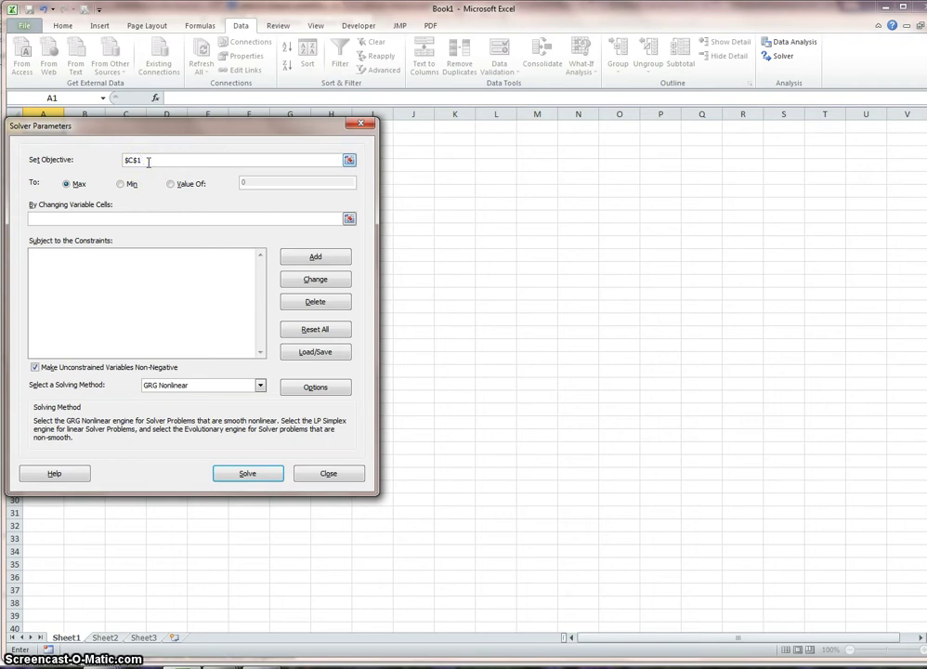
text(2)
key(alt+Tab)
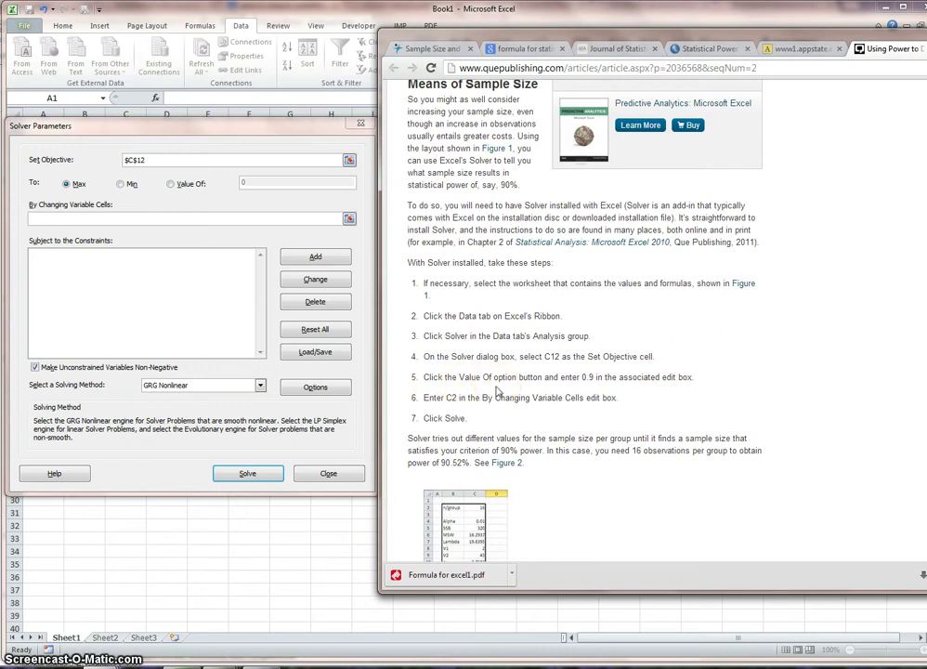
- Make the objective equal Value Of 0.9 with C2 as the variable cell, following the article
click(171, 184)
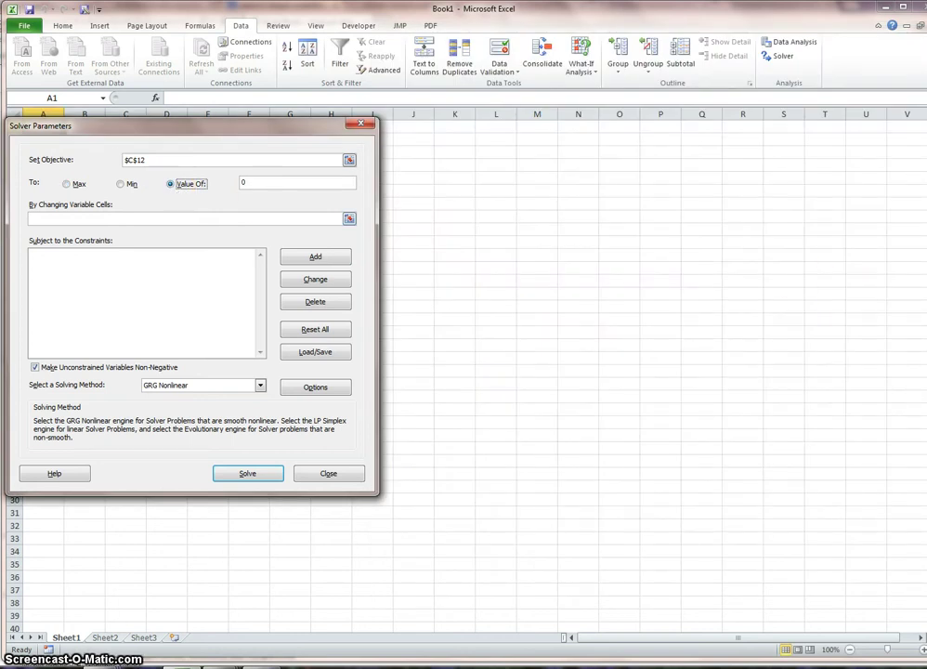
key(alt+Tab)
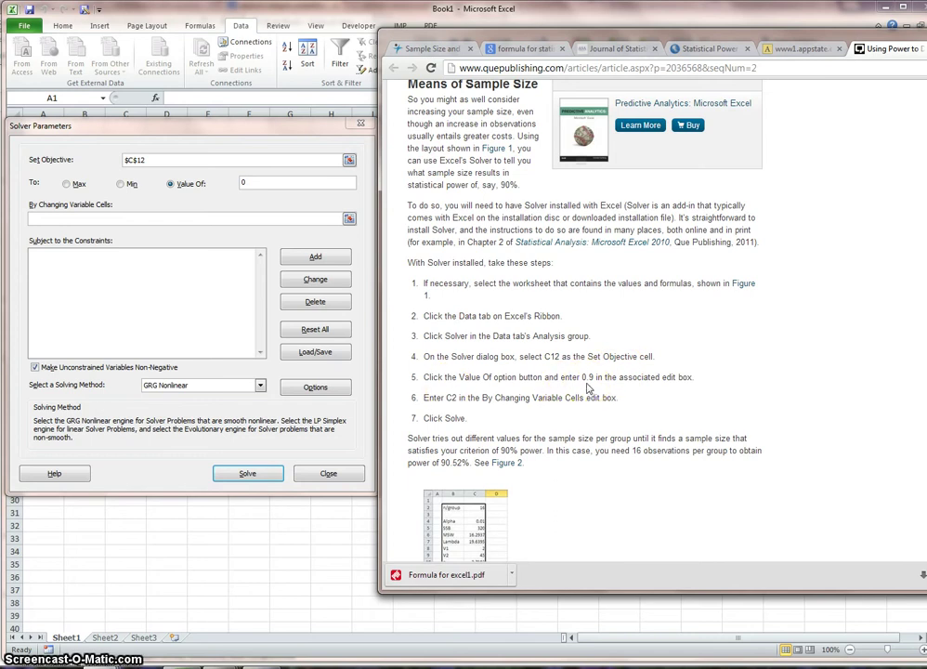
click(245, 181)
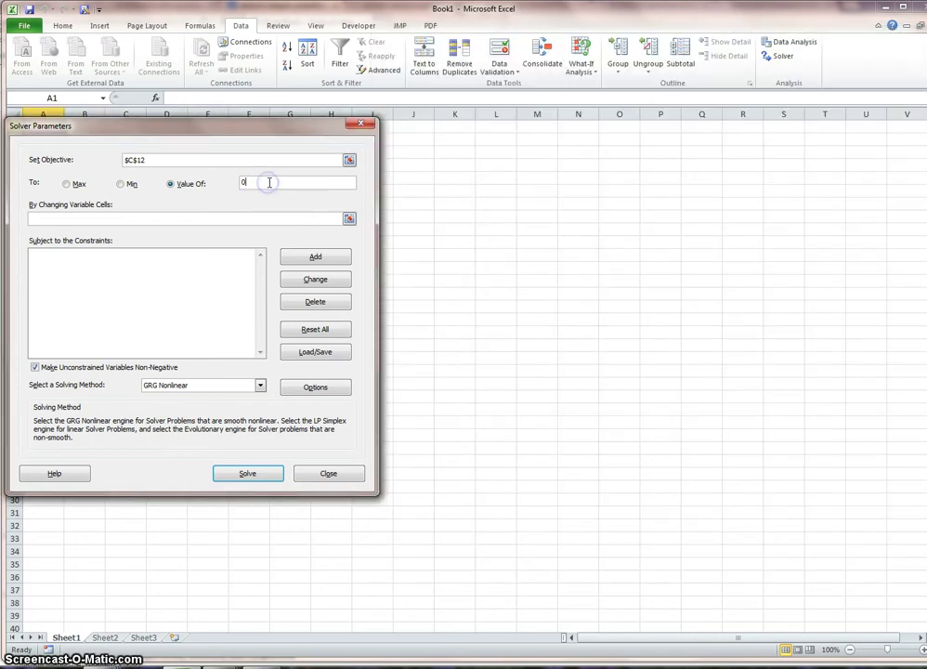
text(.9)
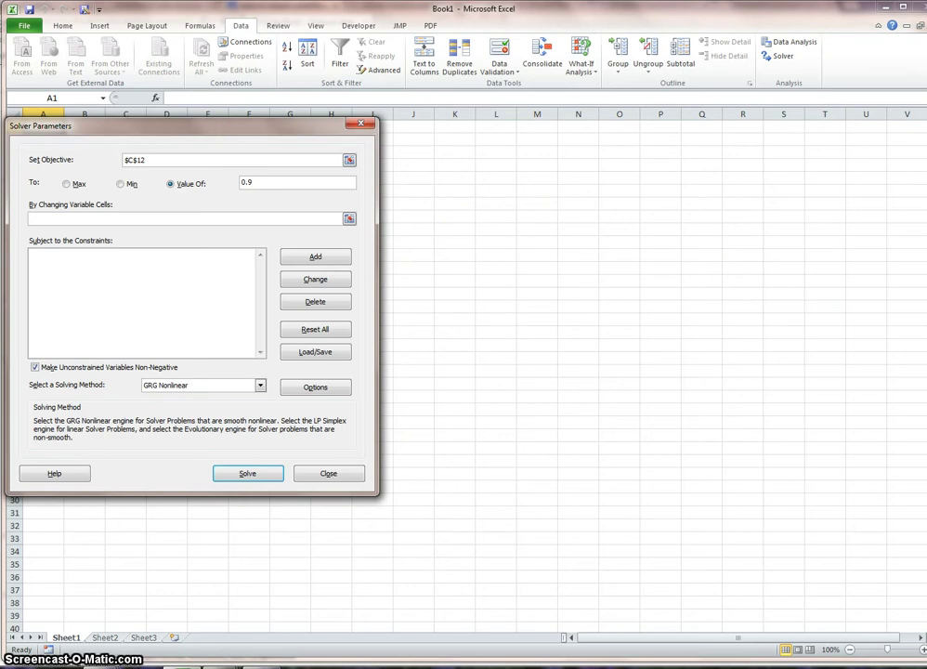
key(alt+Tab)
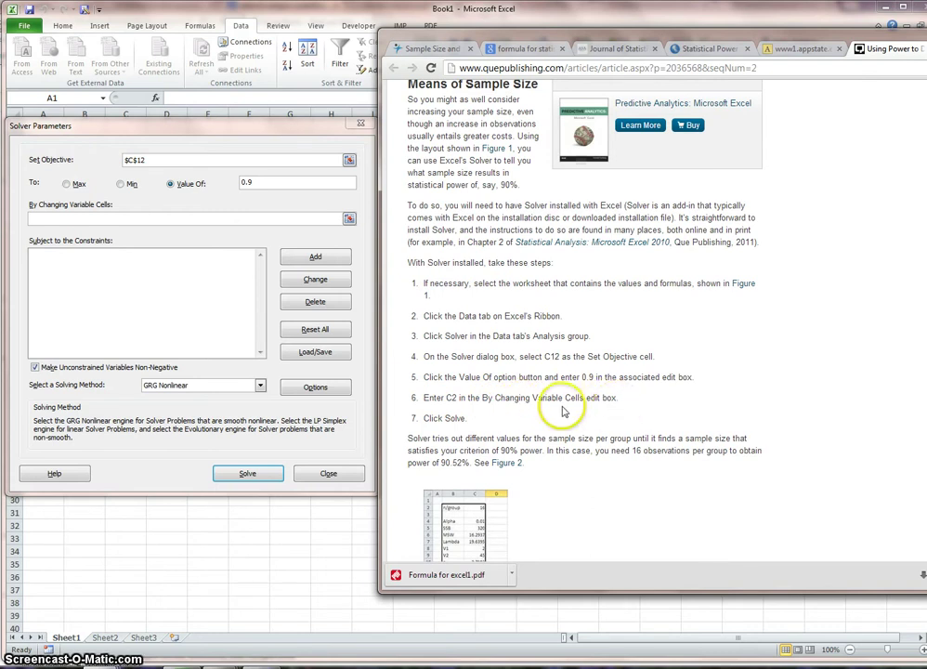
click(301, 218)
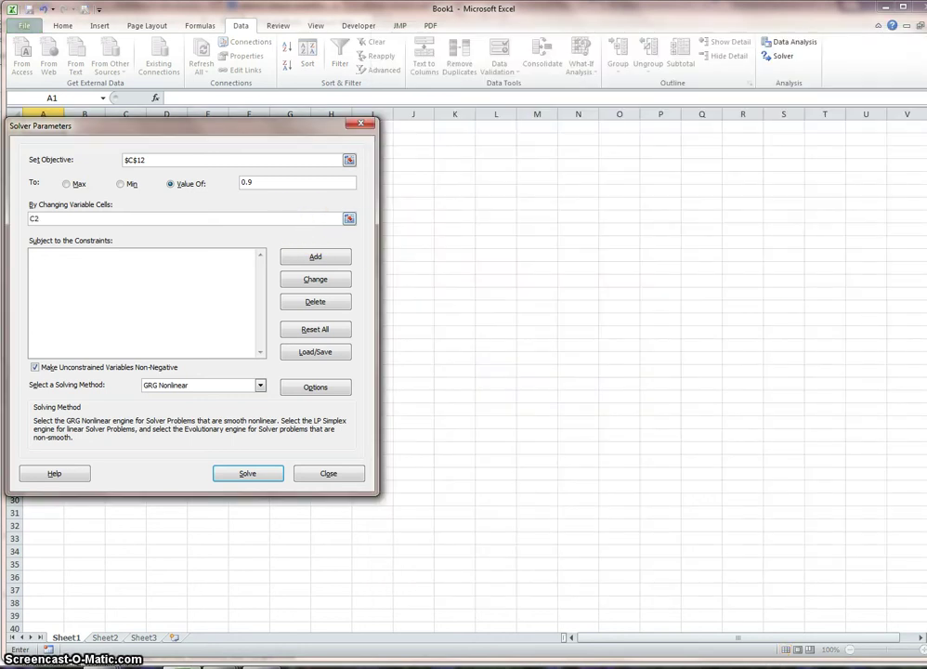
key(alt+Tab)
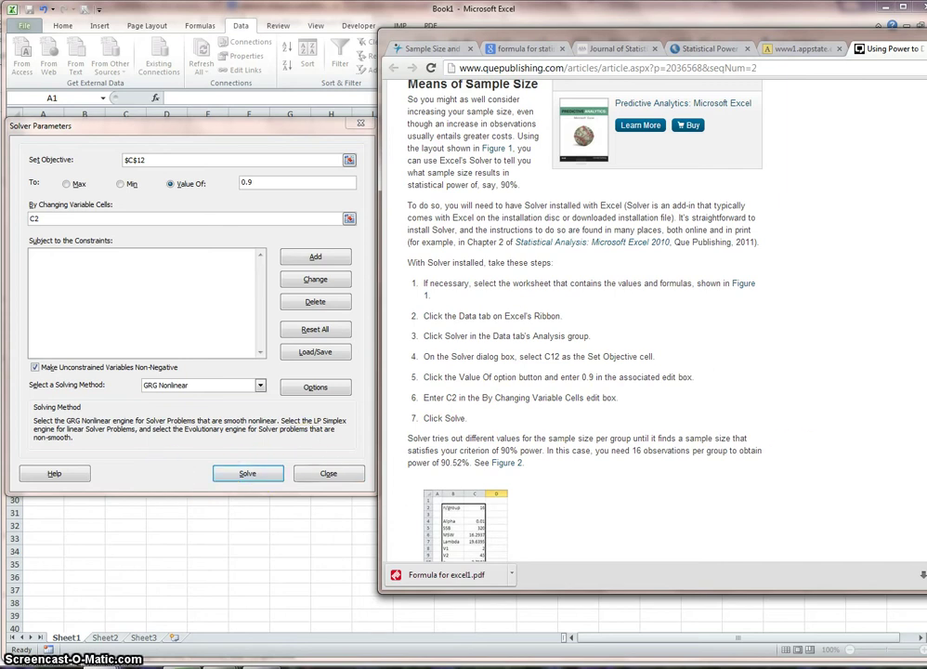
- Scroll the article down to Figure 2 and the Sum of Squares Between and Within section
scroll(544, 238, down, 5)
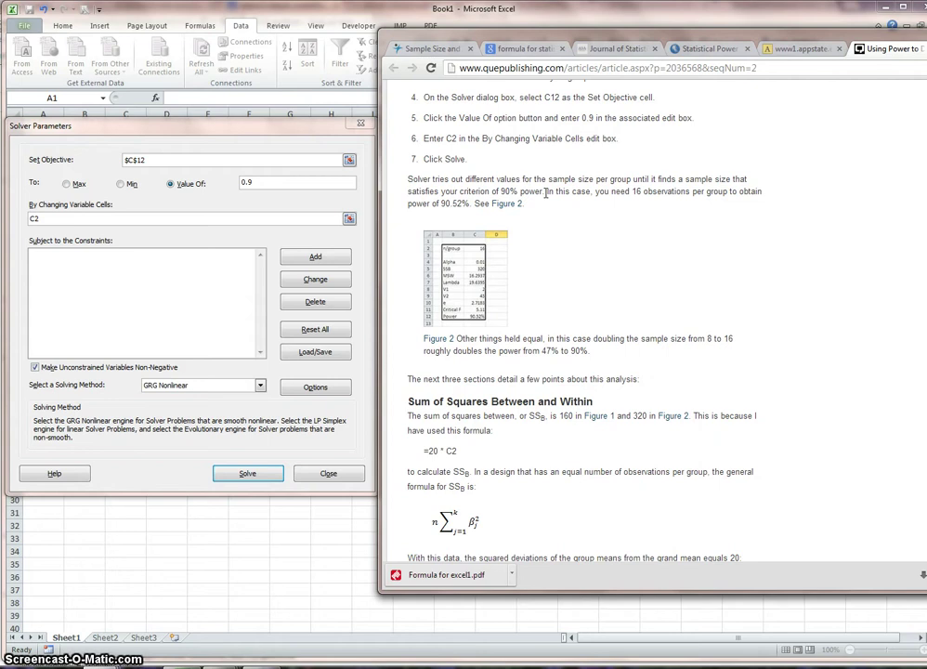
click(547, 192)
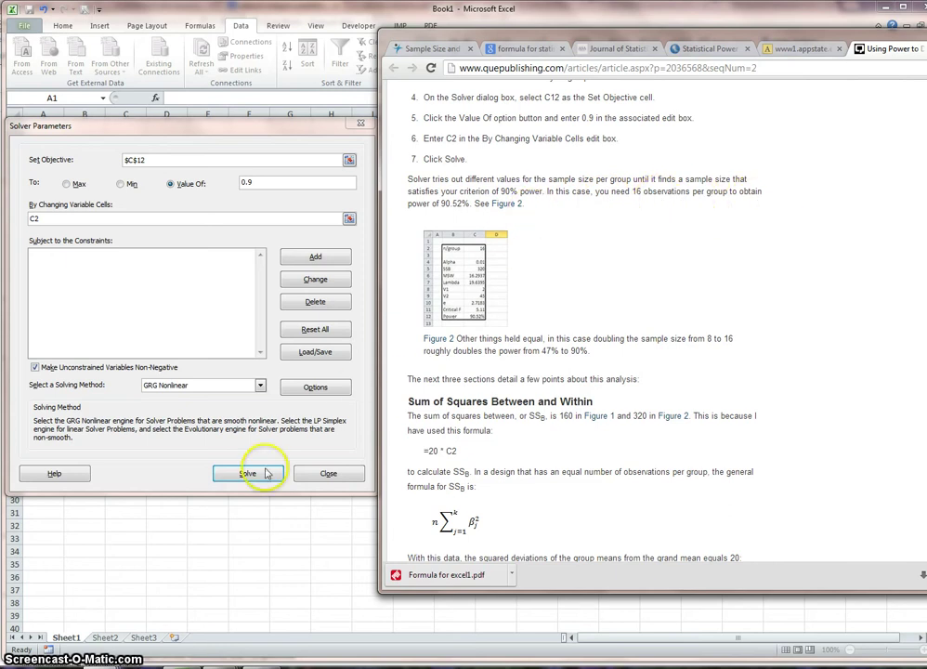
click(247, 514)
click(248, 475)
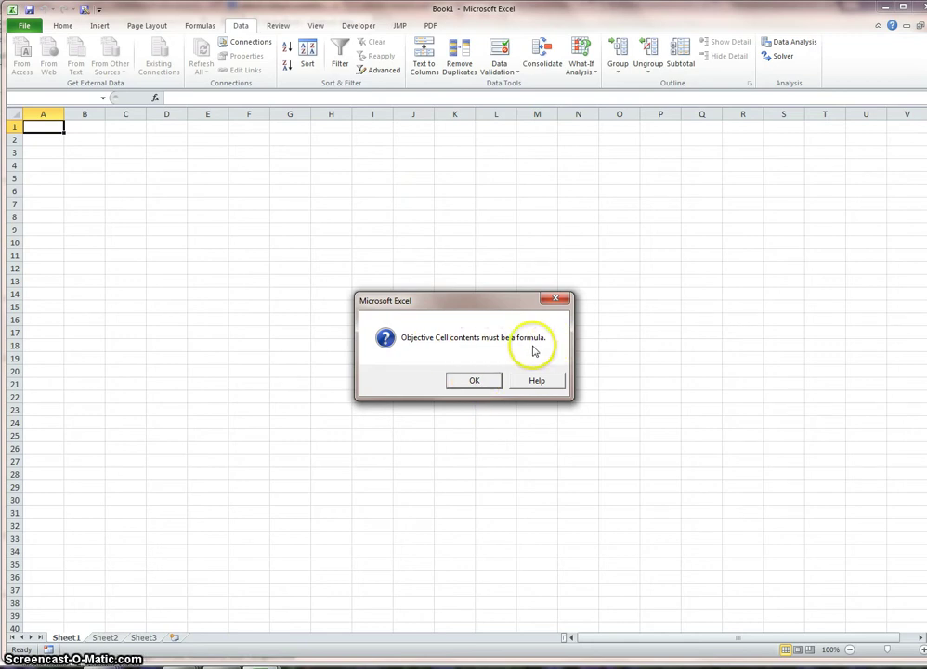
click(475, 380)
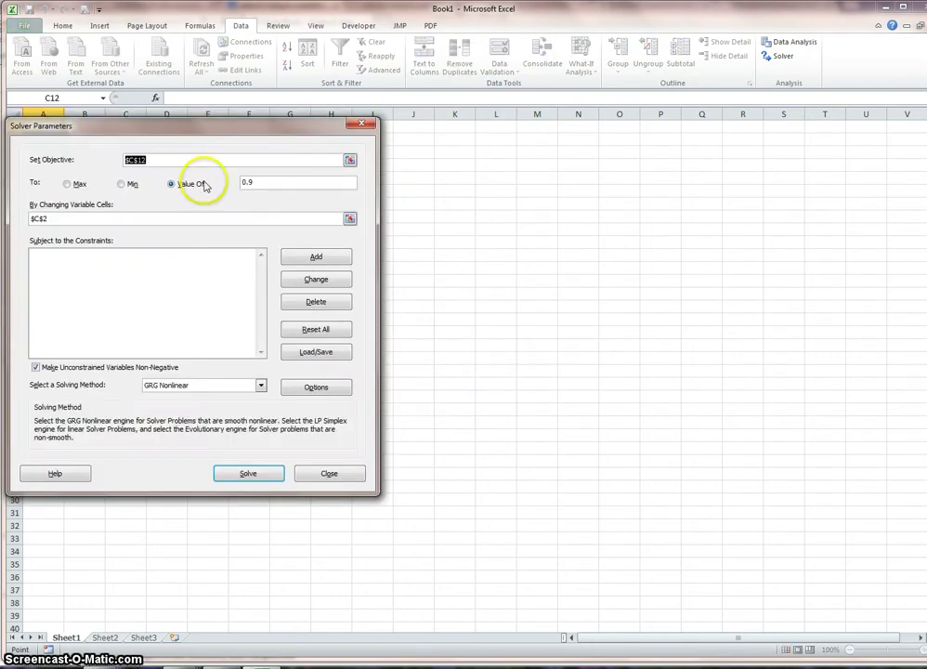
key(alt+Tab)
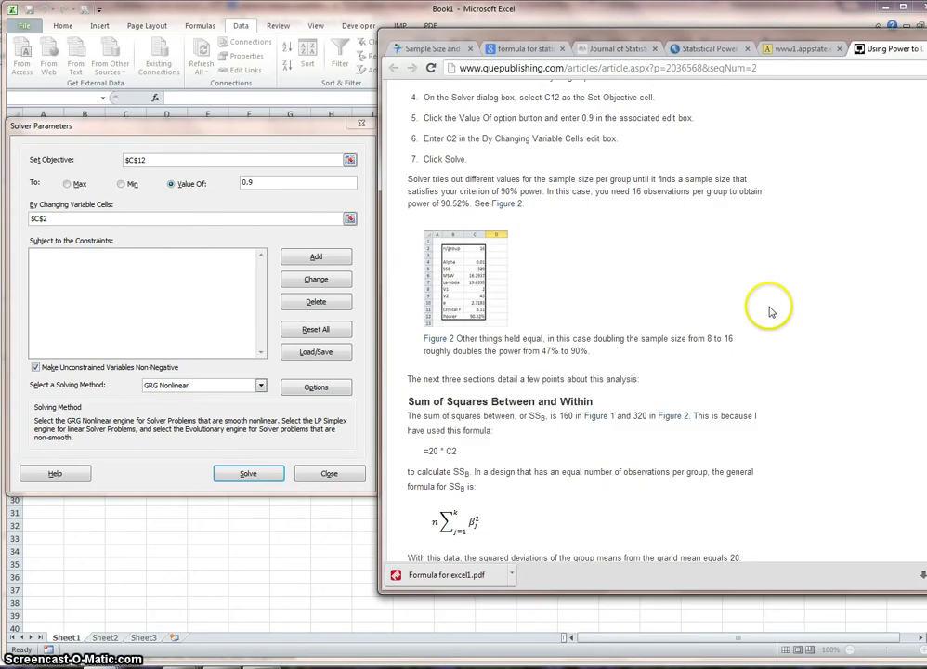
- Open the 'Statistical Analysis: Microsoft Excel 2010' book link in a new window and browse it
scroll(664, 268, up, 10)
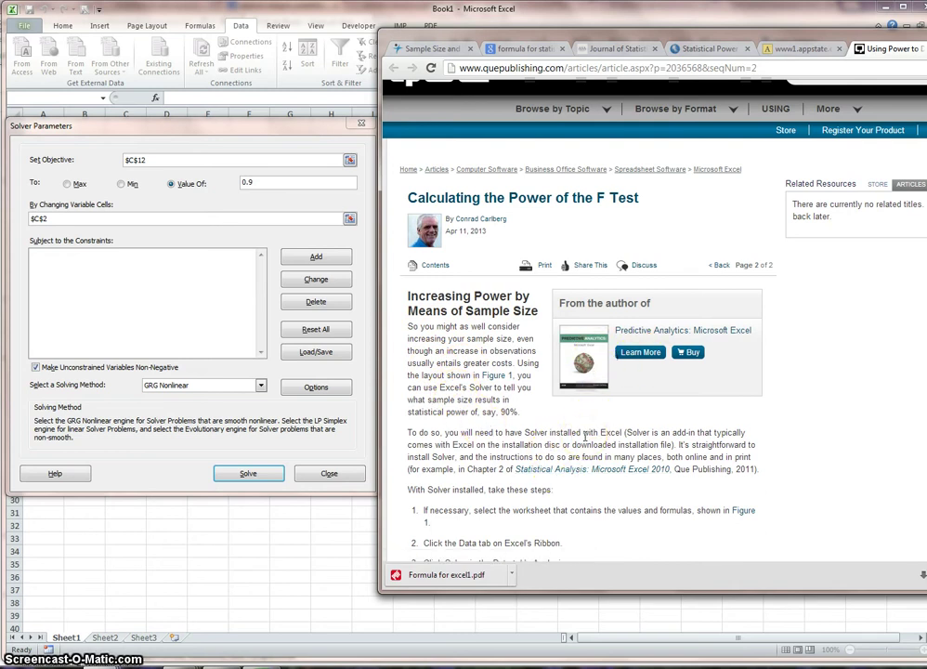
scroll(585, 435, down, 1)
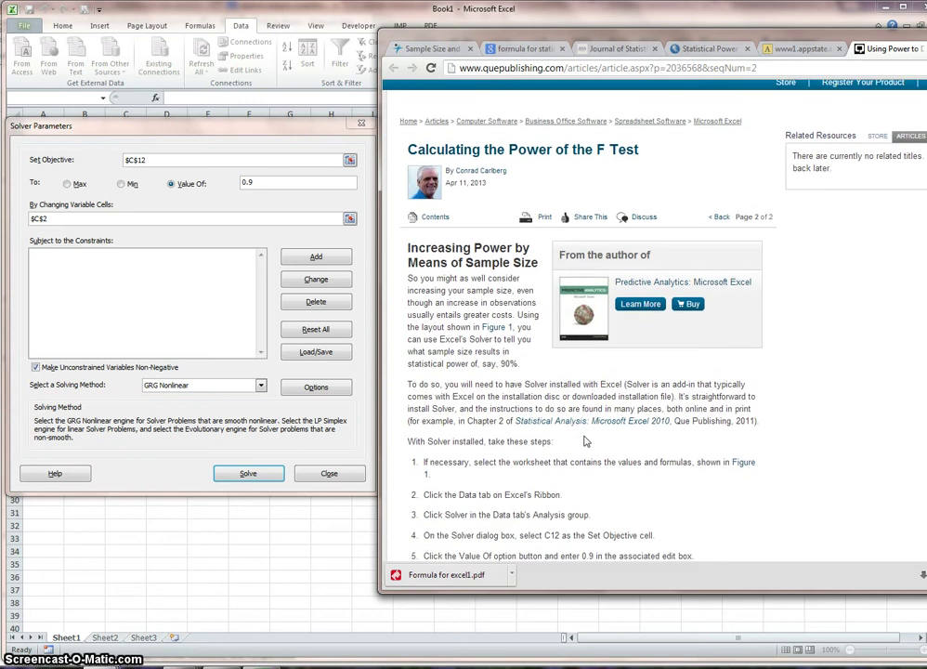
right_click(580, 424)
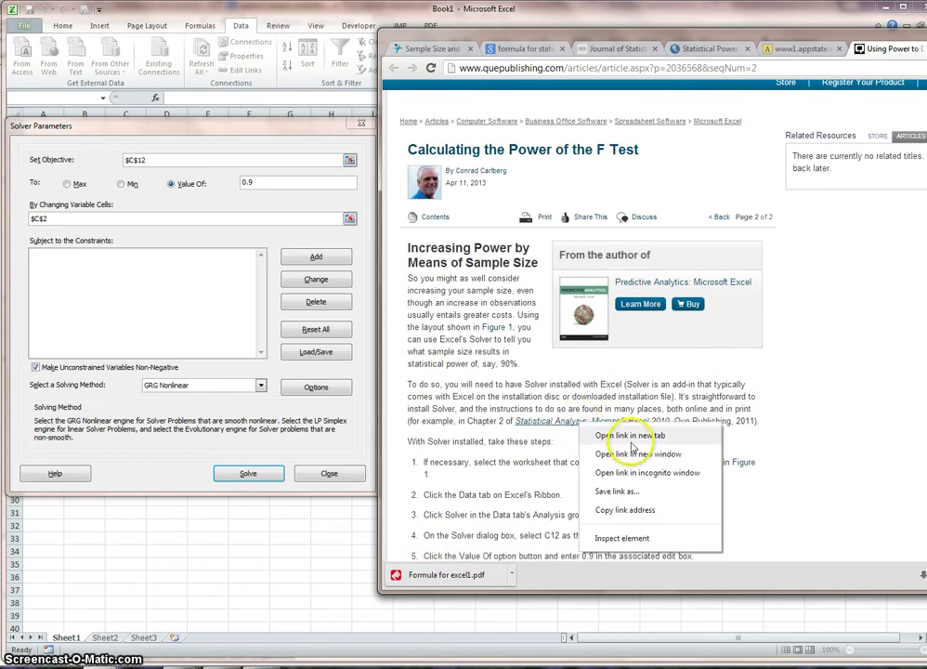
click(641, 455)
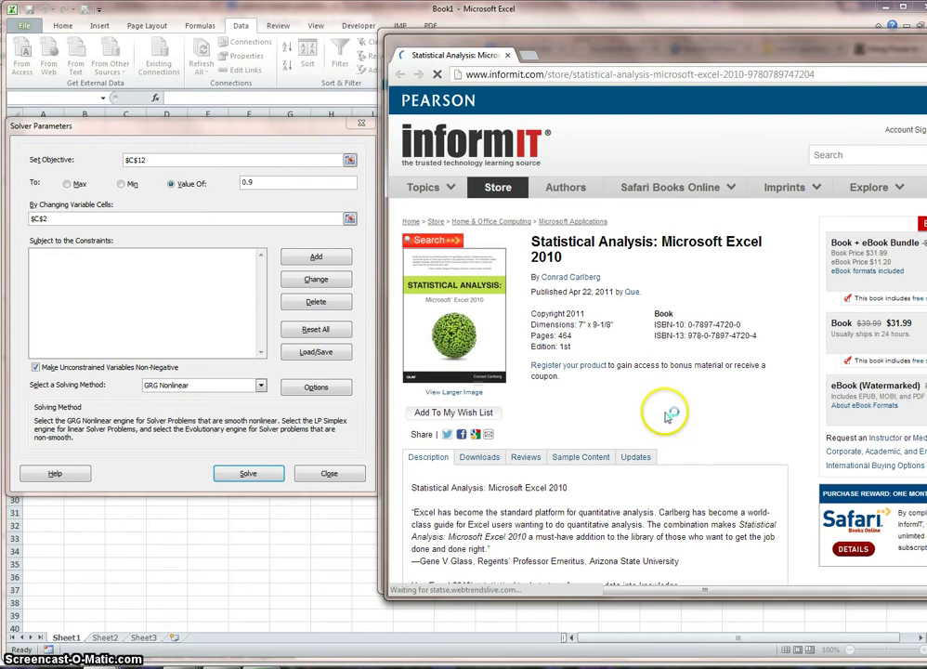
scroll(665, 415, down, 7)
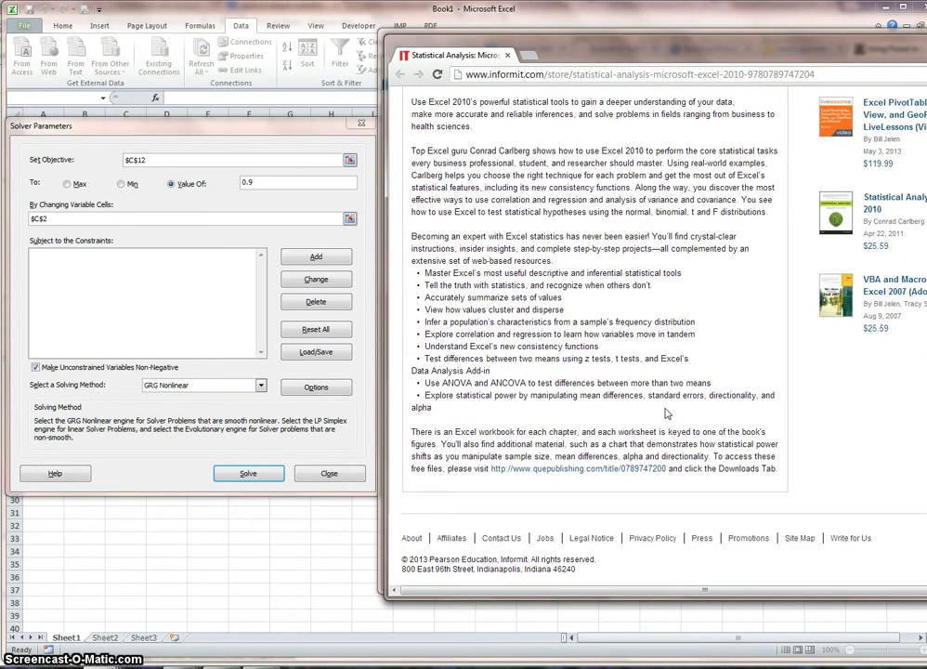
scroll(665, 414, up, 10)
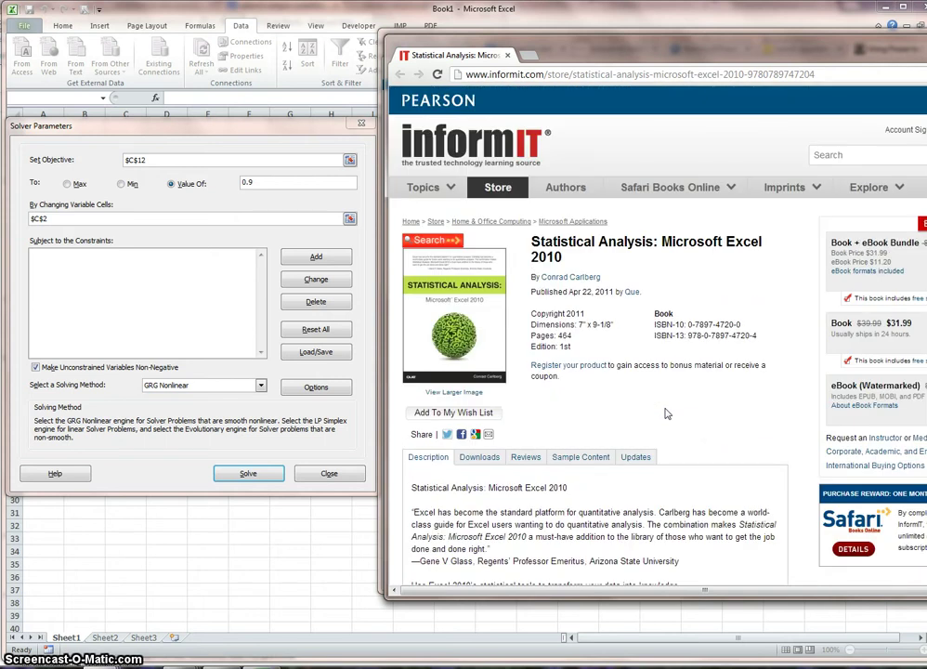
- Close the informIT book window and scroll the article to Figure 2 (sample size 16, power 90.52%)
click(508, 56)
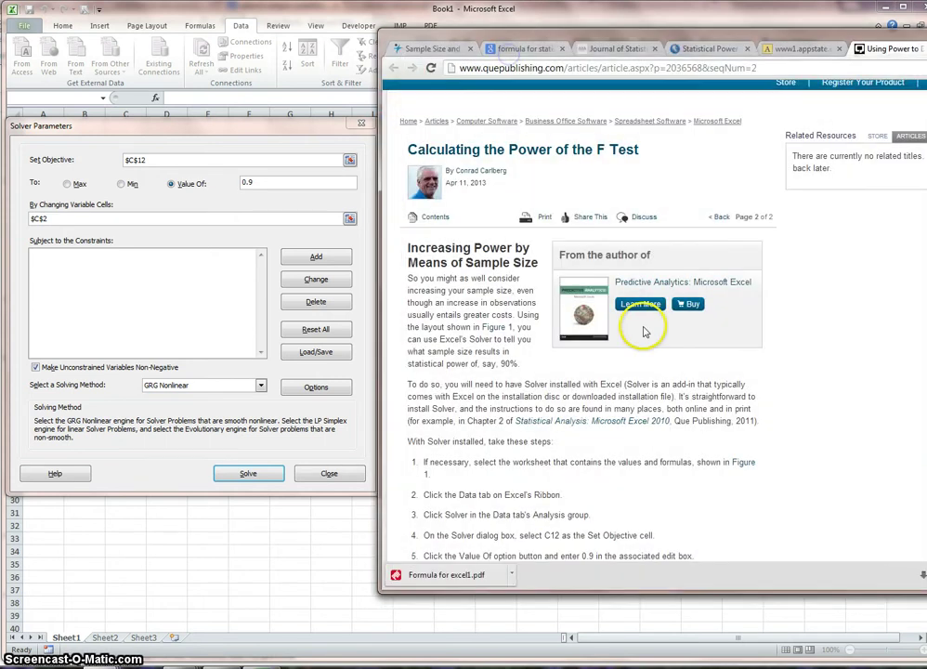
scroll(615, 487, down, 1)
click(615, 452)
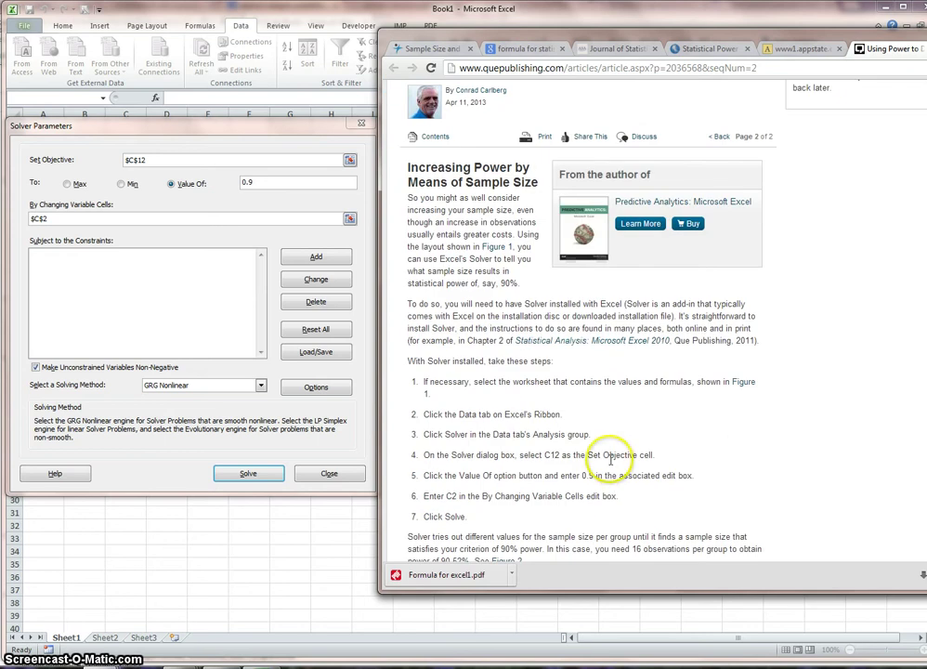
scroll(611, 458, down, 1)
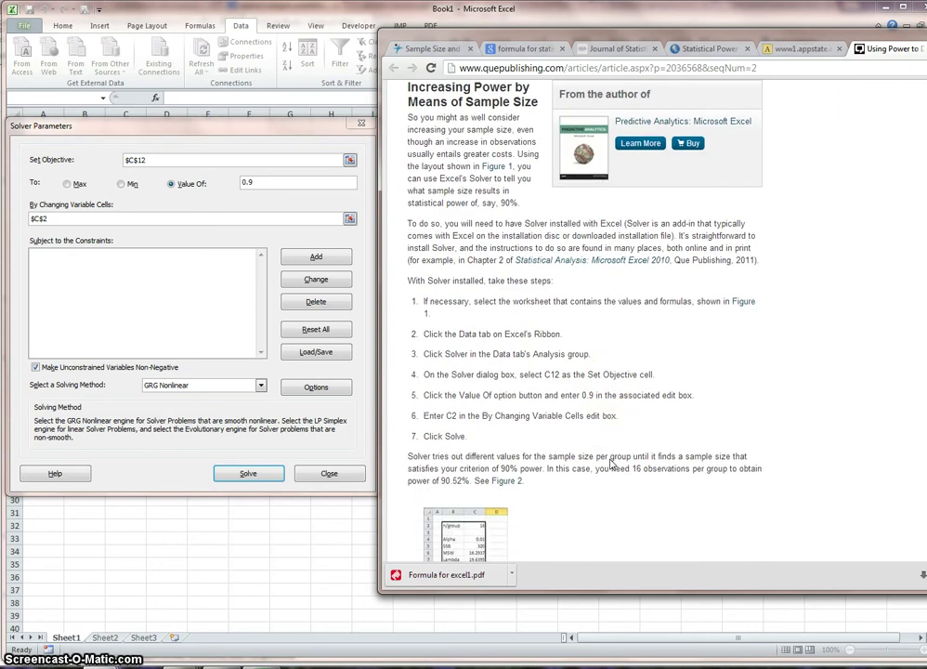
scroll(611, 465, down, 2)
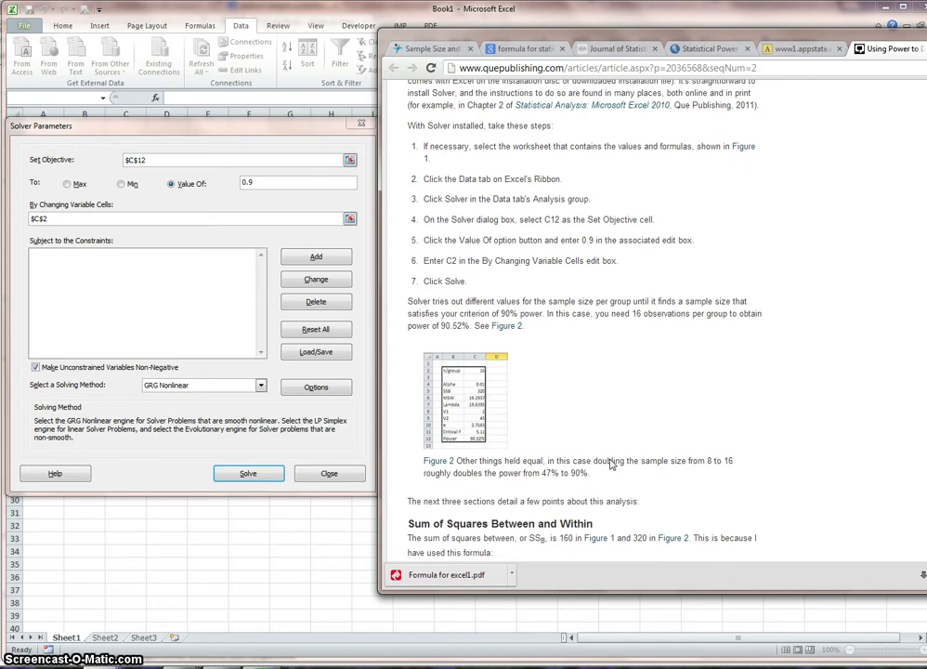
scroll(611, 459, down, 1)
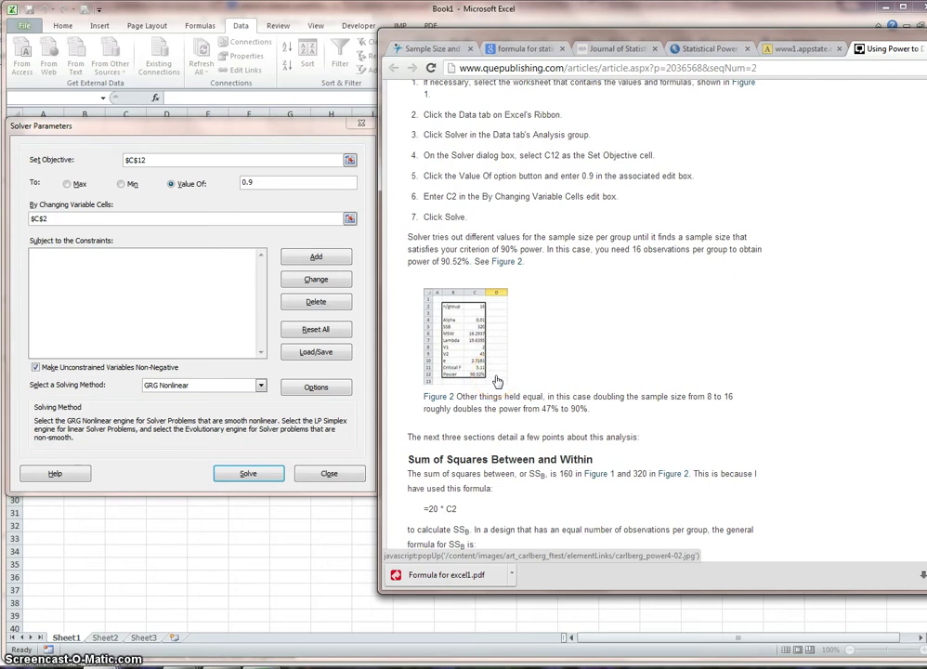
- Scroll through the F test article's remaining sections to Final Thoughts and back up
scroll(645, 427, down, 5)
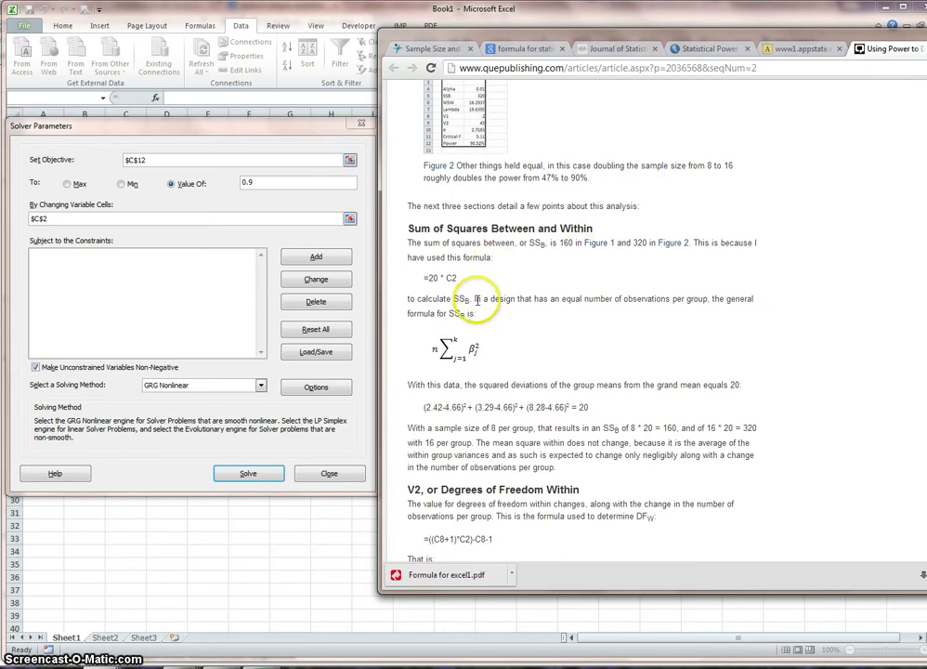
scroll(505, 355, down, 1)
scroll(504, 355, down, 2)
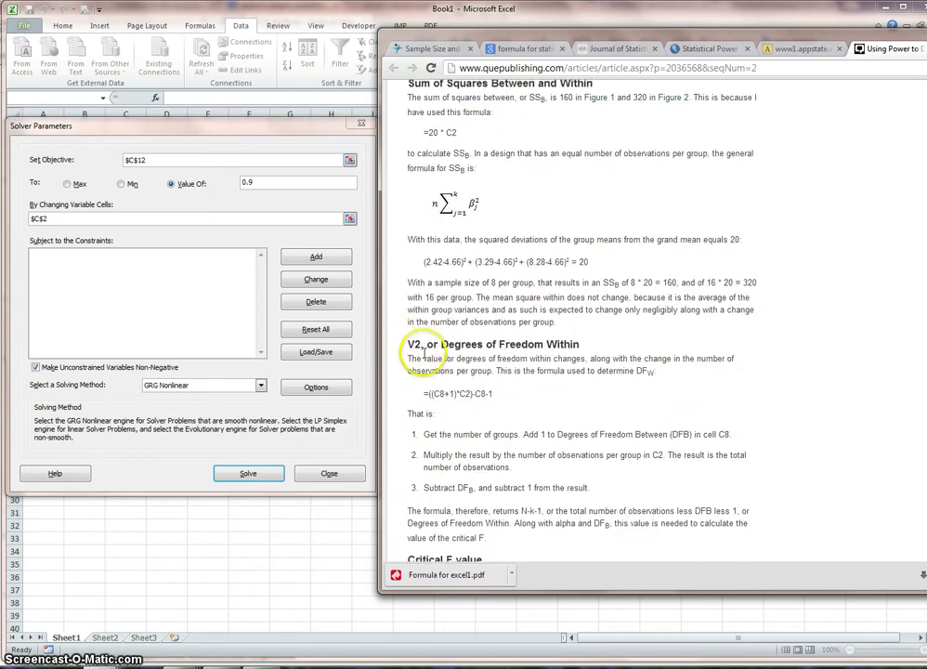
scroll(576, 355, down, 4)
scroll(577, 355, down, 5)
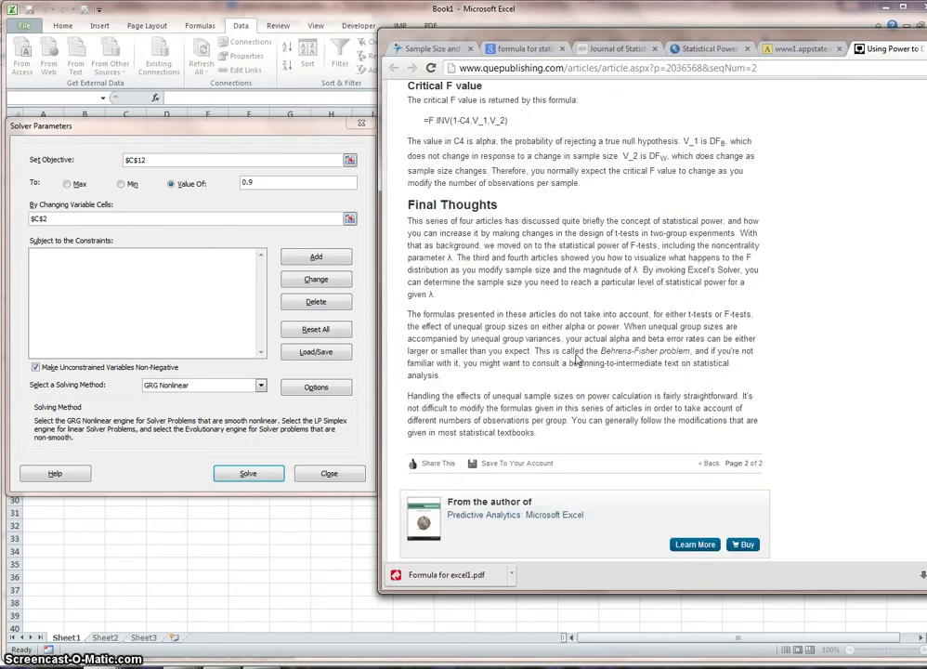
scroll(576, 358, up, 15)
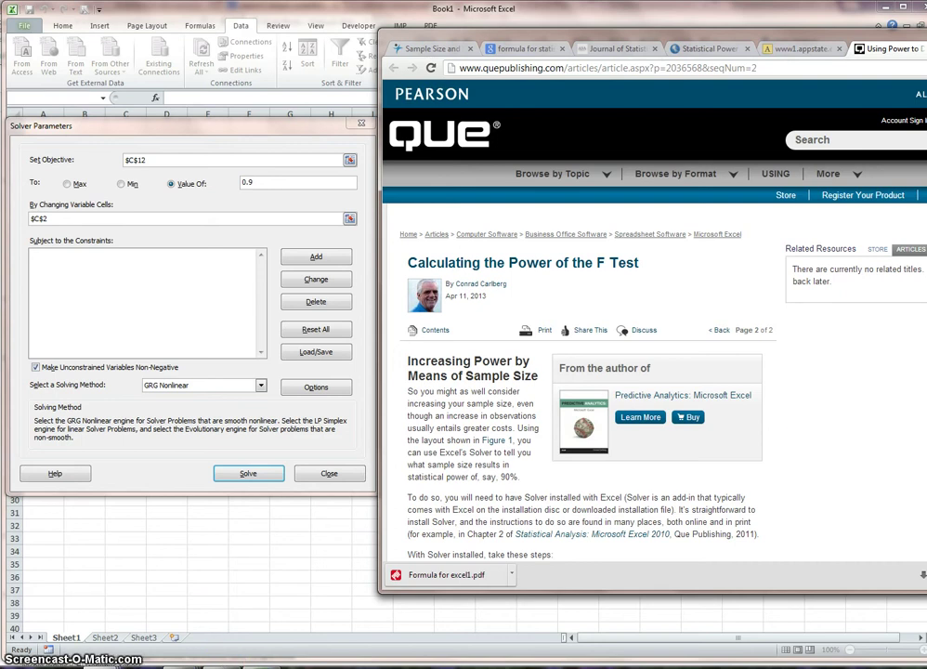
- Launch JMP Pro and open DOE > Sample Size and Power from the Home Window
key(super)
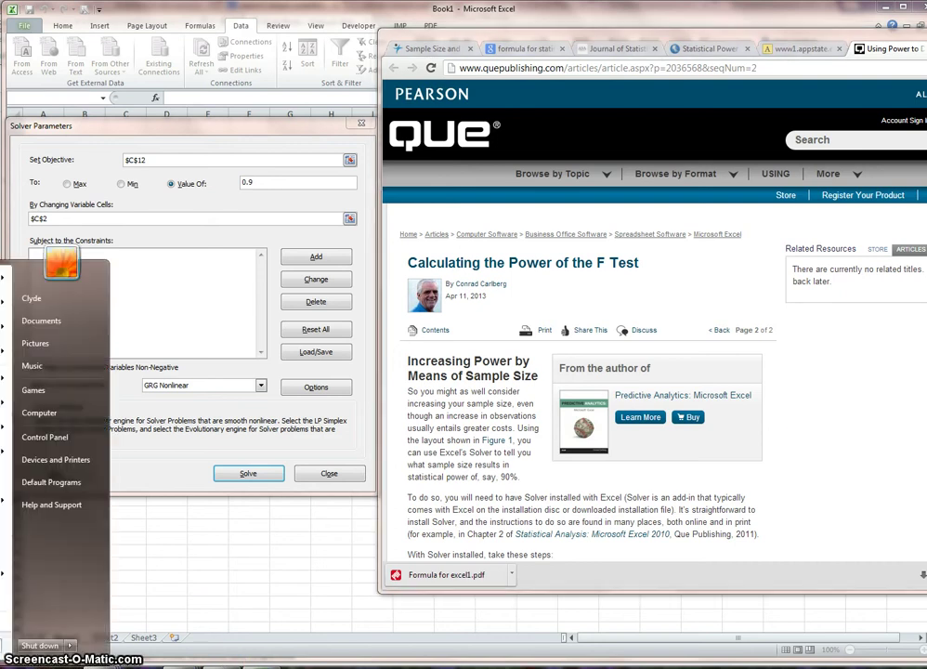
key(Return)
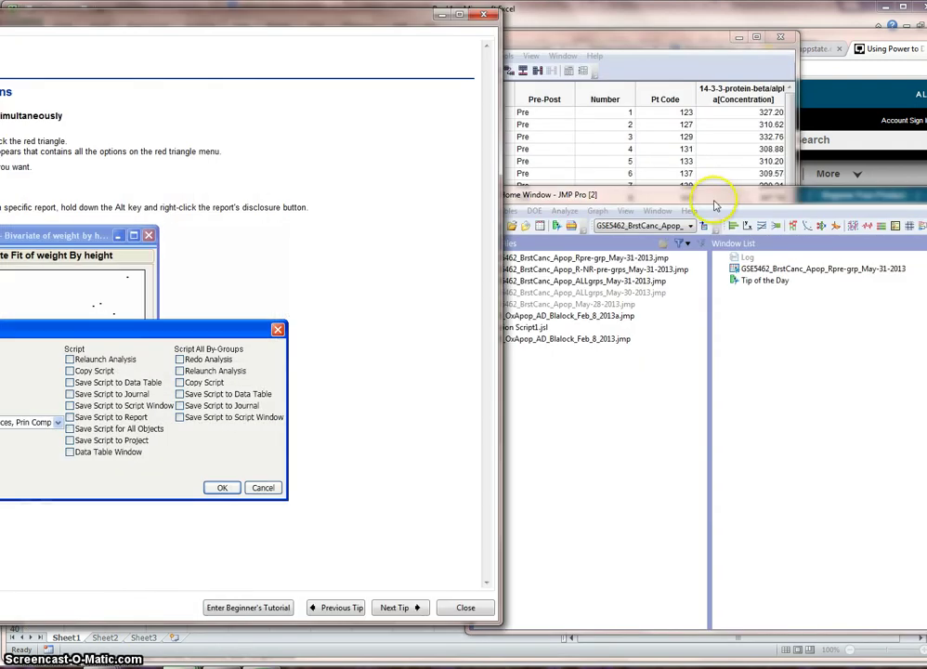
click(718, 198)
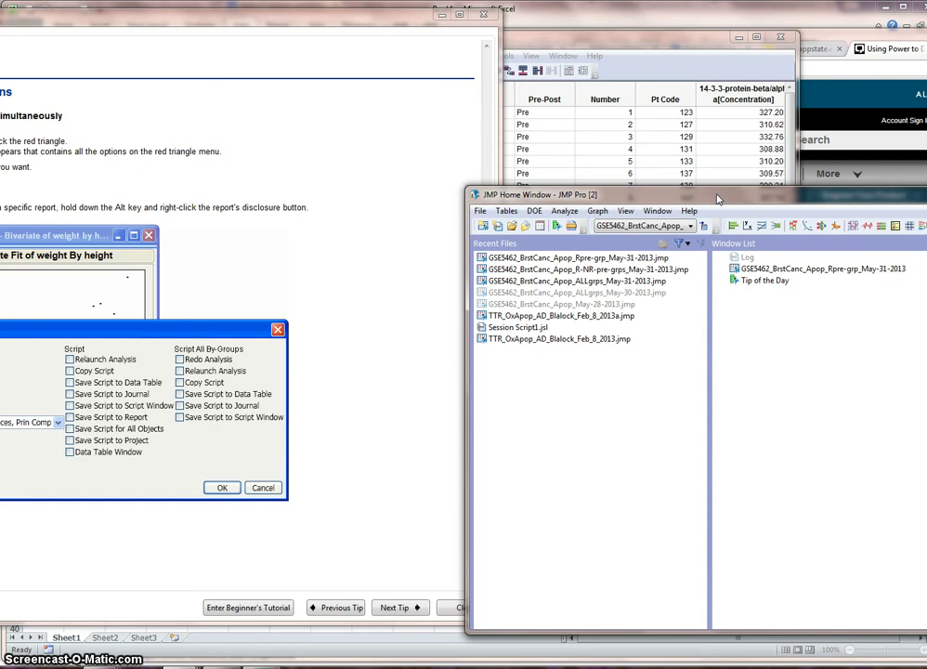
click(536, 212)
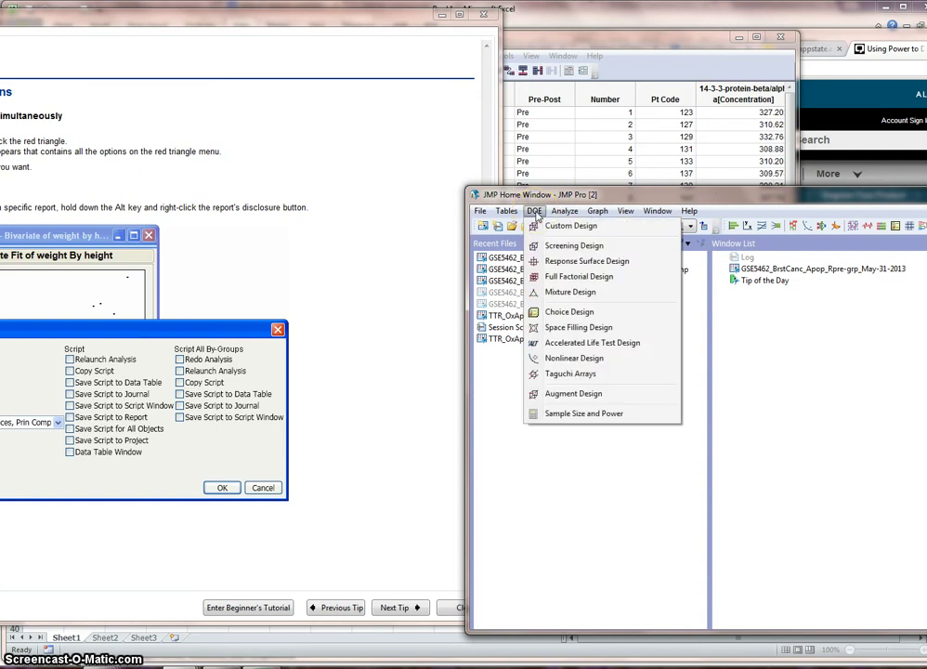
click(578, 418)
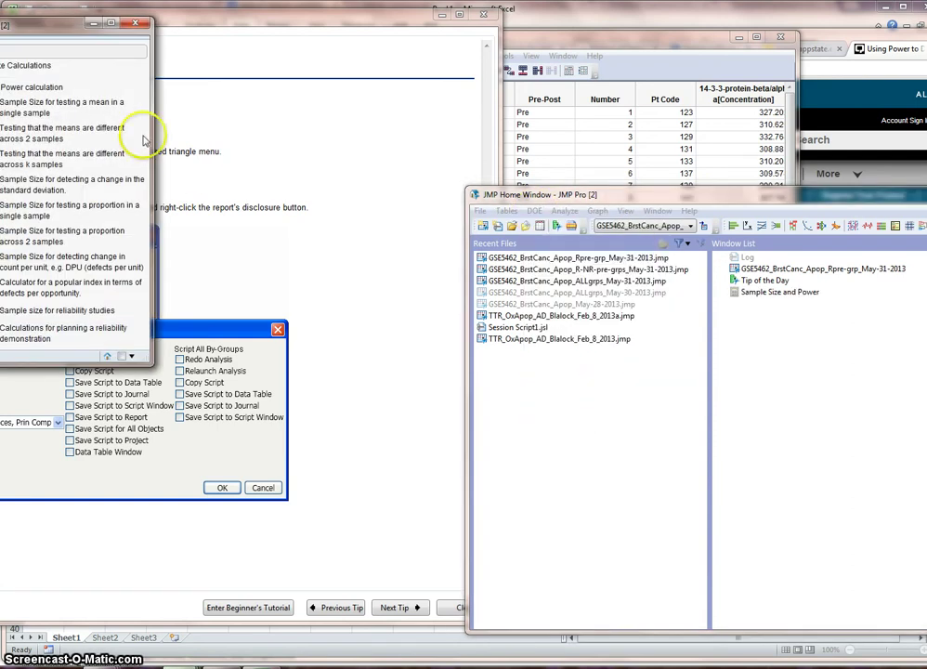
drag(58, 25, 251, 49)
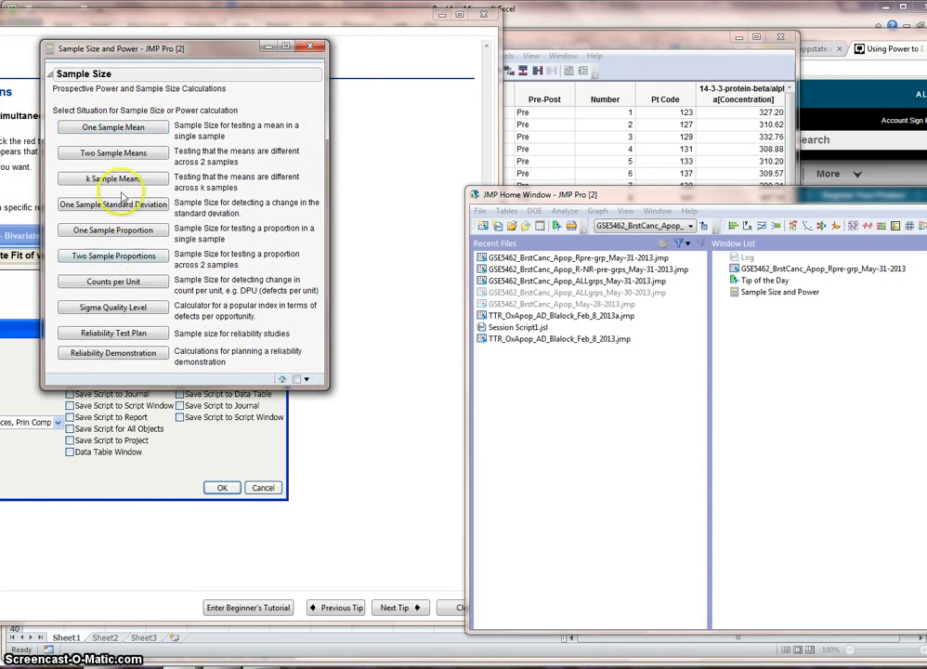
- Choose One Sample Mean and enter Std Dev 2 and Difference to detect 1.5
click(113, 127)
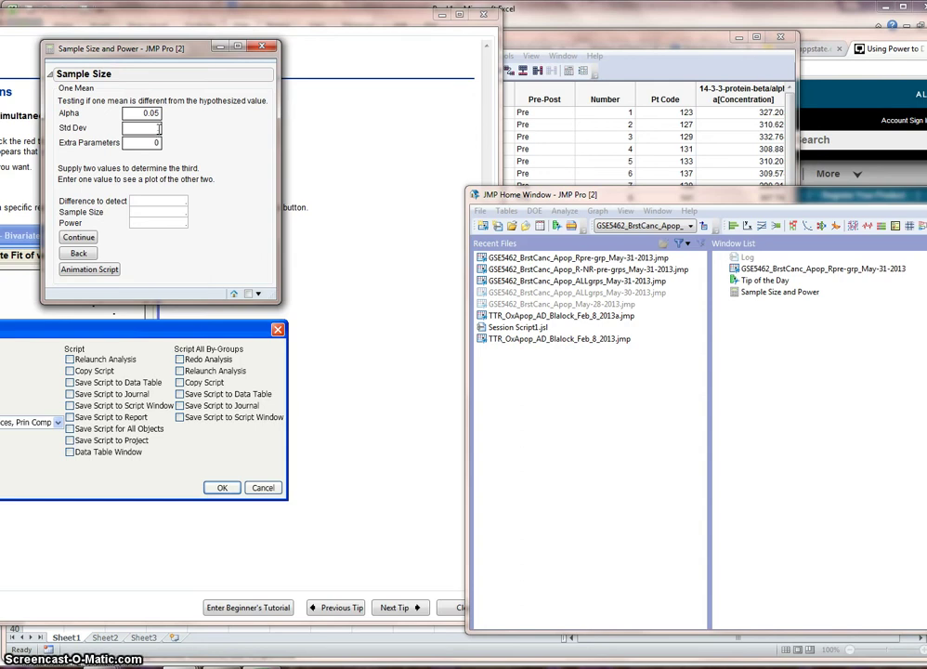
click(191, 150)
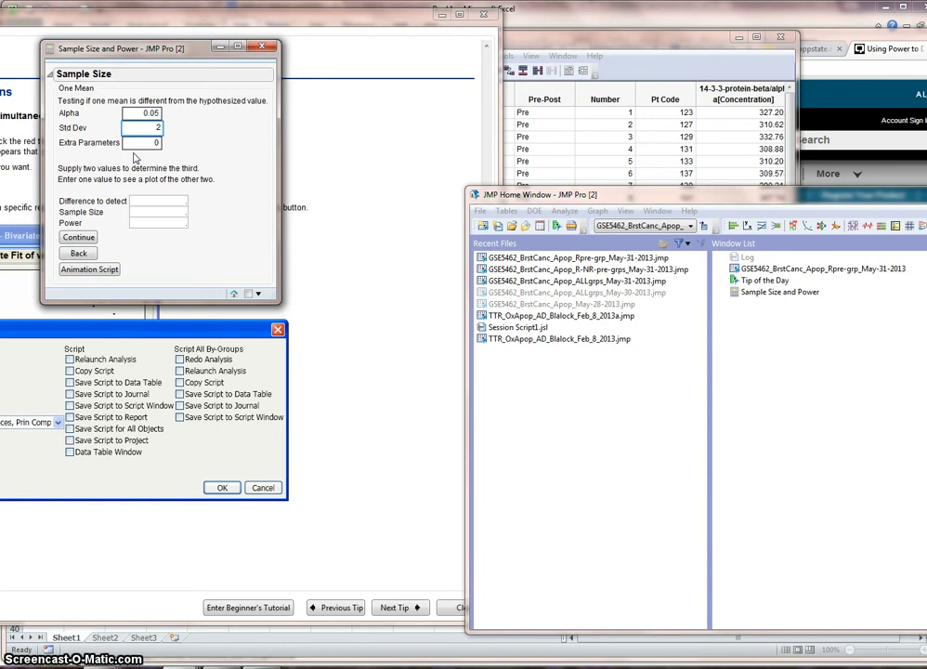
click(169, 201)
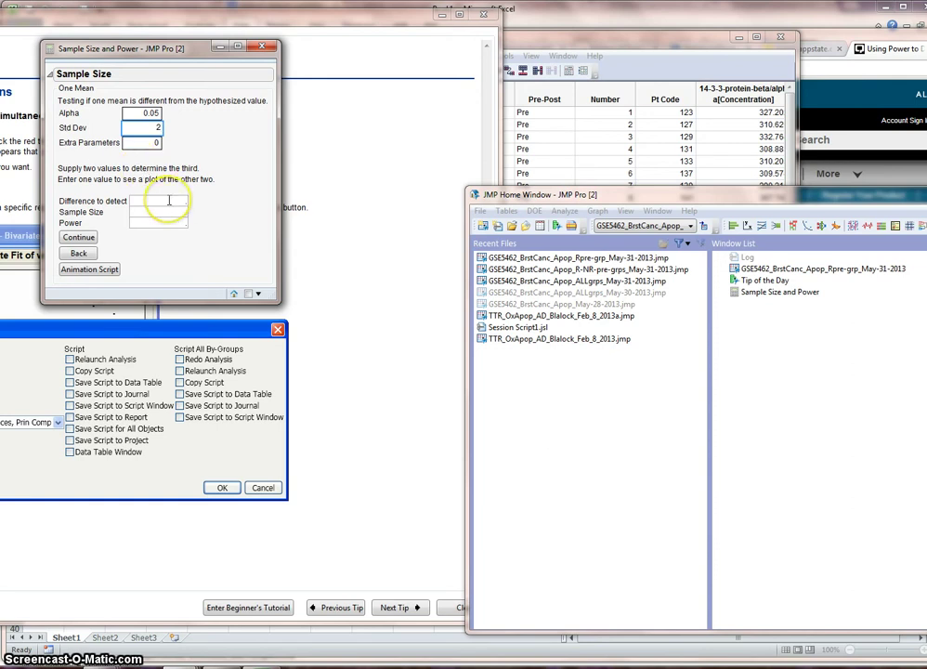
text(1.5)
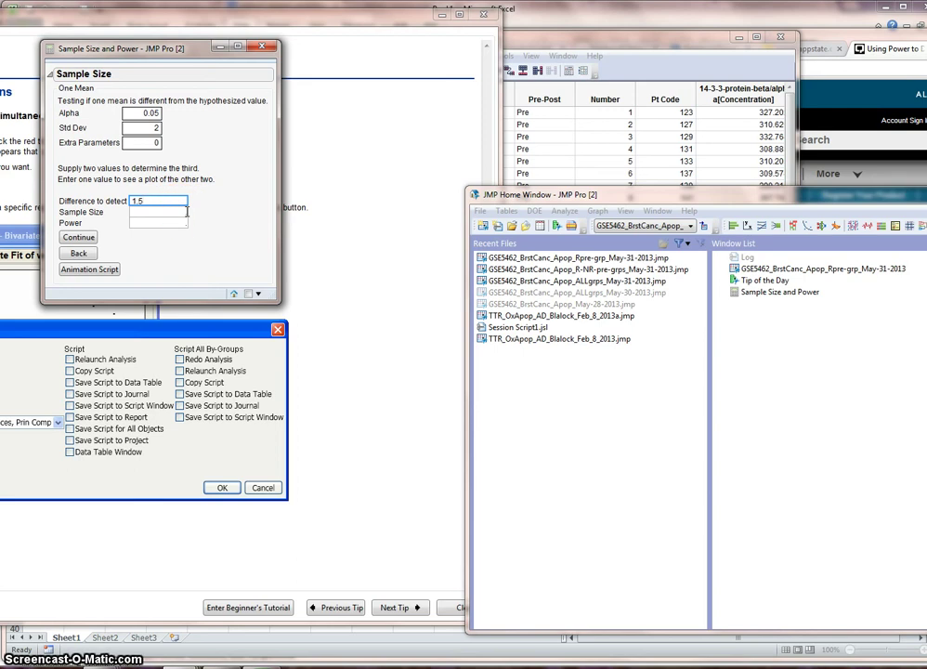
- Enter Sample Size 20 and leave Power blank as the value to solve for
click(187, 212)
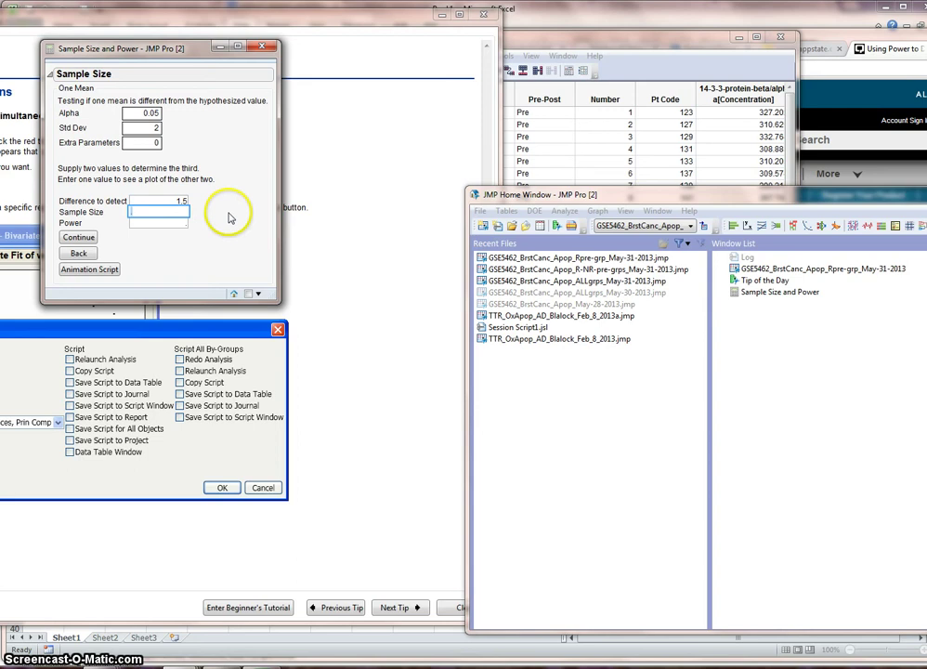
text(20)
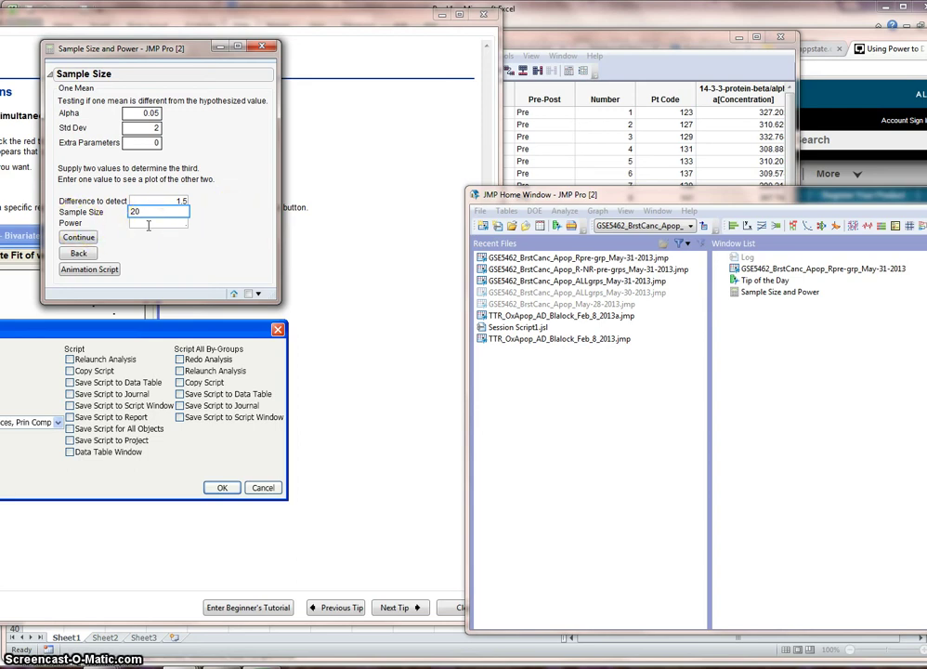
click(200, 231)
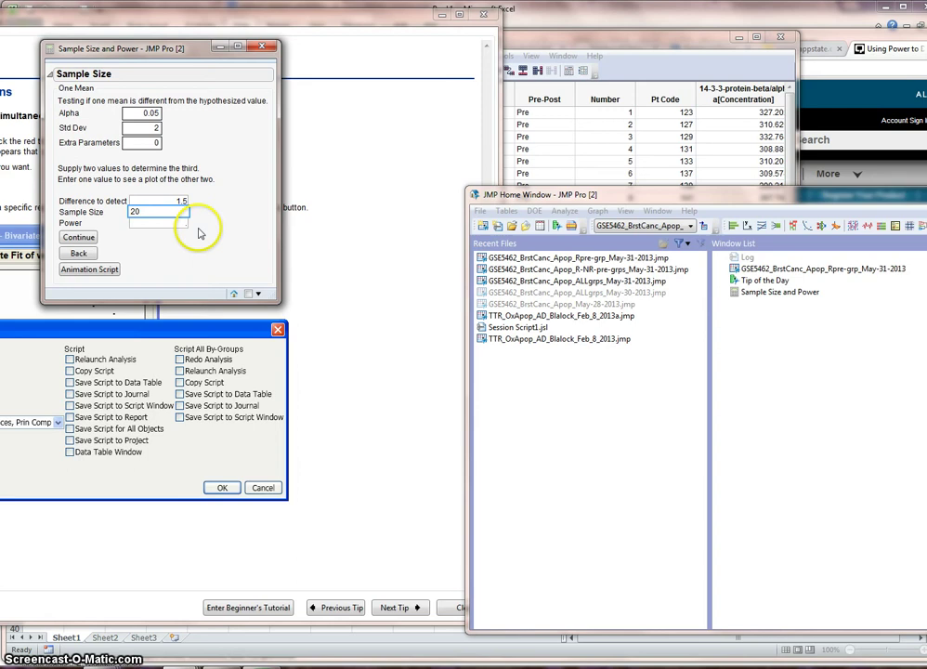
click(150, 114)
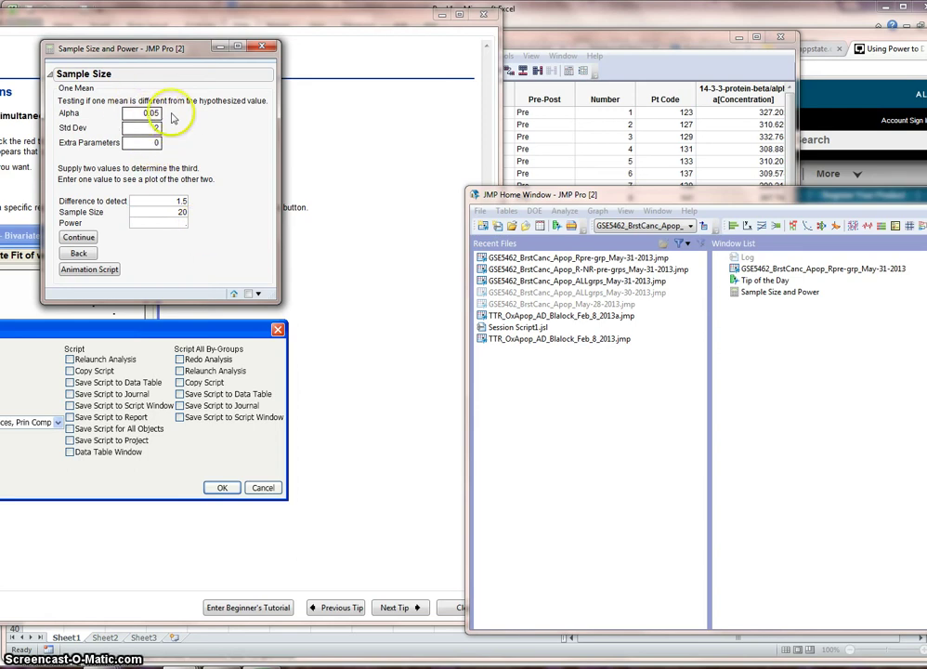
mouse_move(172, 119)
mouse_down()
mouse_move(103, 116)
mouse_move(166, 121)
mouse_up()
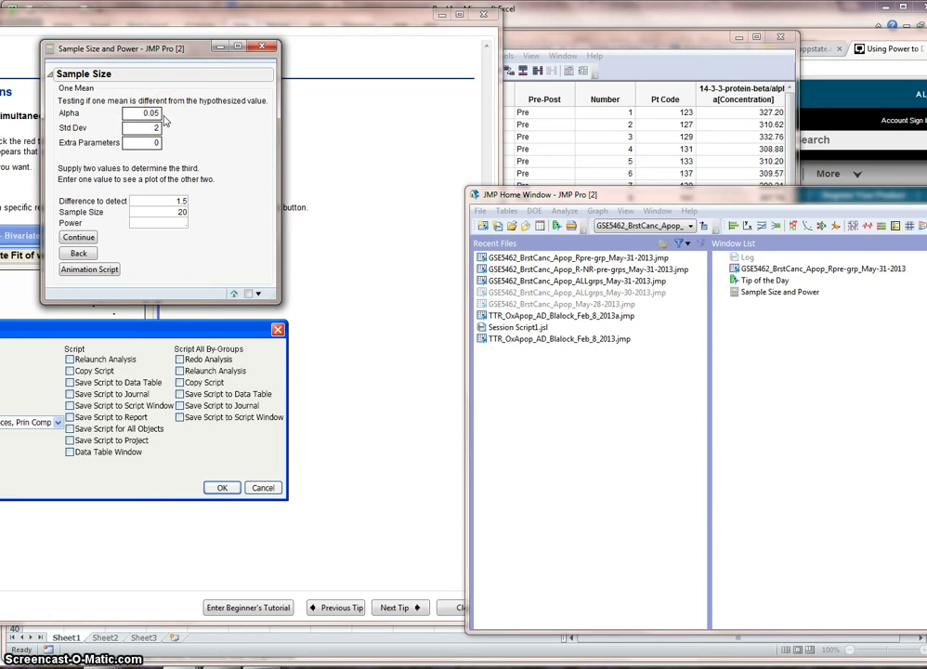
click(165, 119)
click(186, 222)
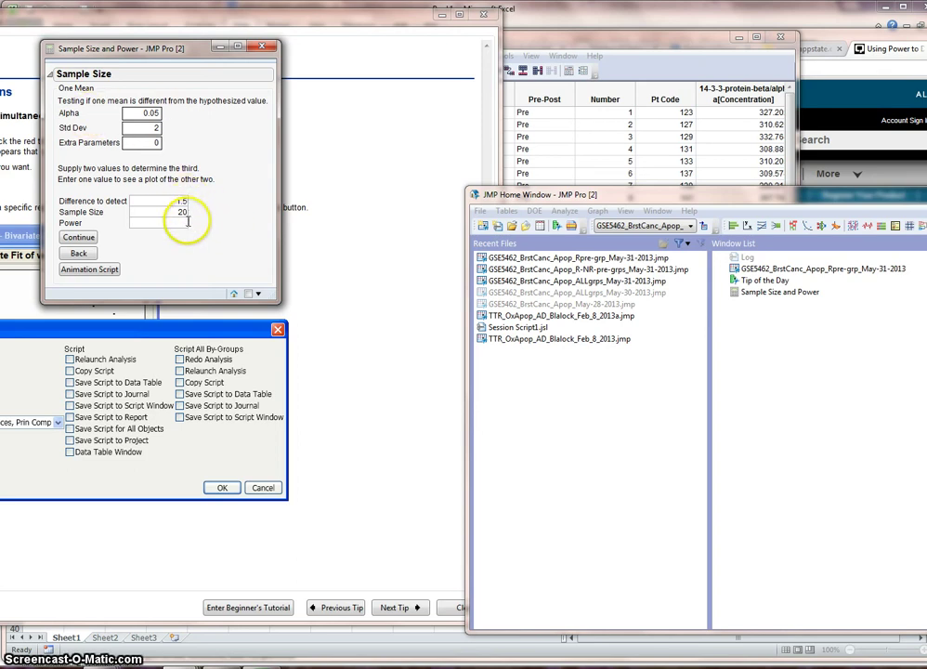
- Compute the one-mean test power for sample size 20, giving 0.8888478174
click(77, 236)
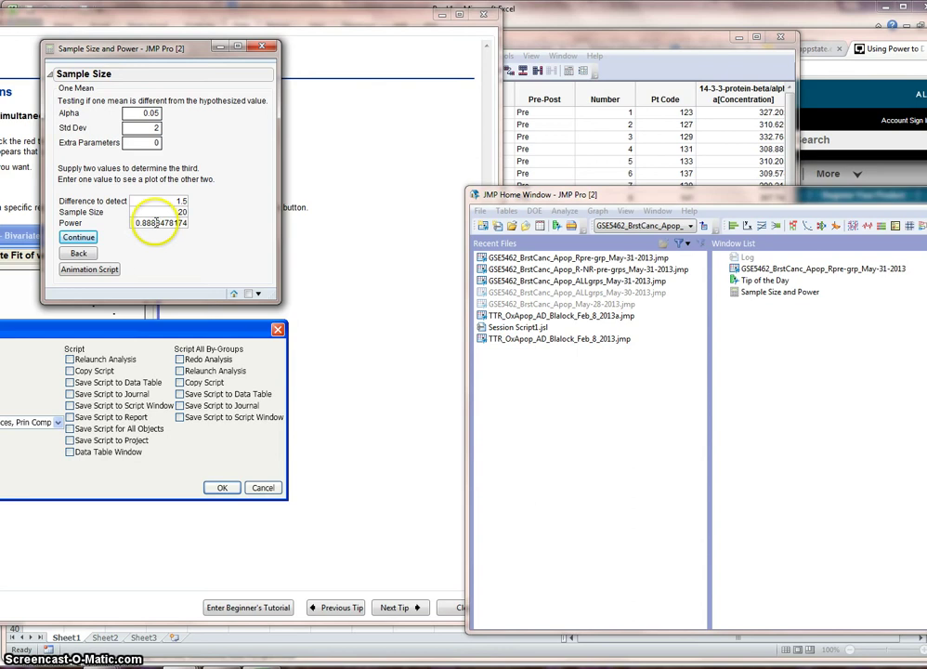
click(151, 223)
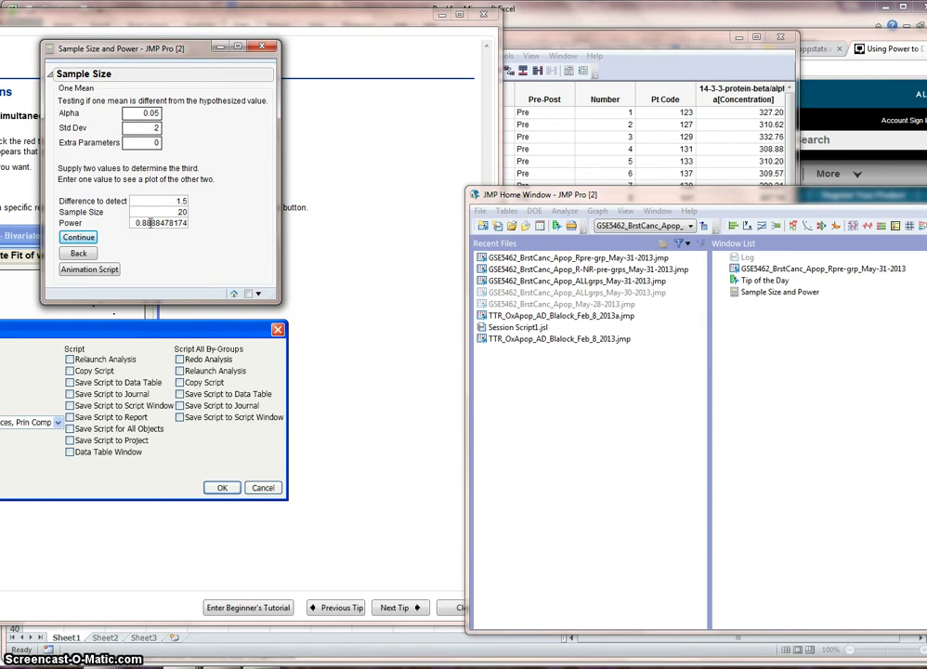
- In the Power for Testing Mean animation, compare two-sided, low-side and high-side power, ending at 5.11e-7
click(90, 269)
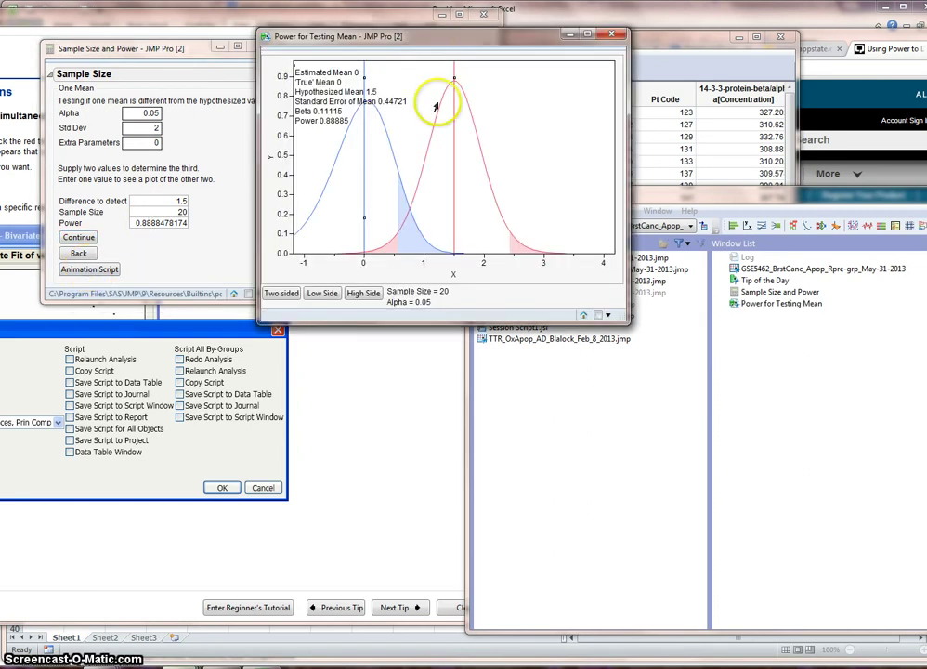
drag(428, 38, 494, 65)
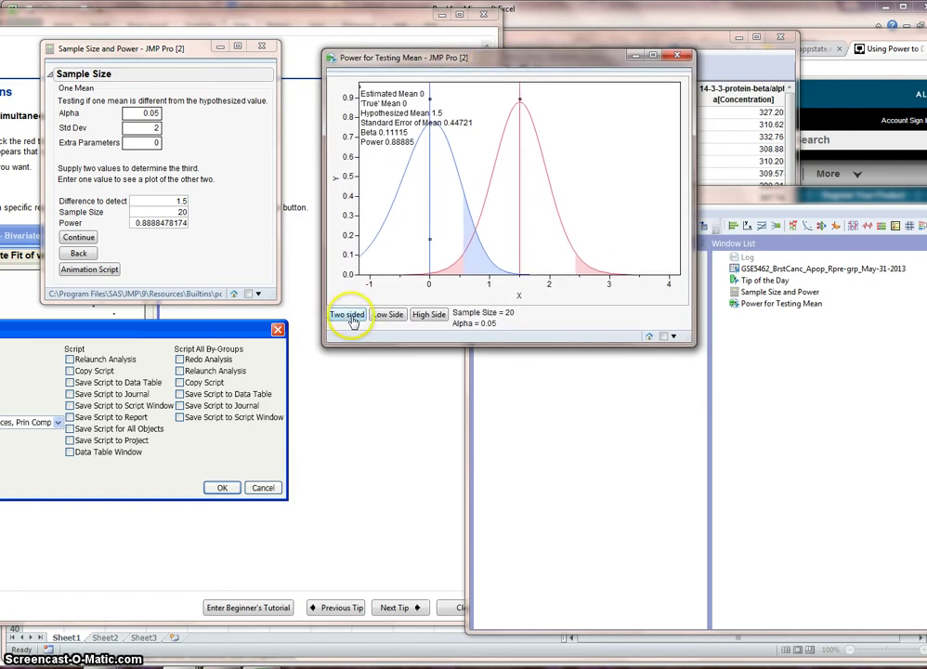
click(389, 316)
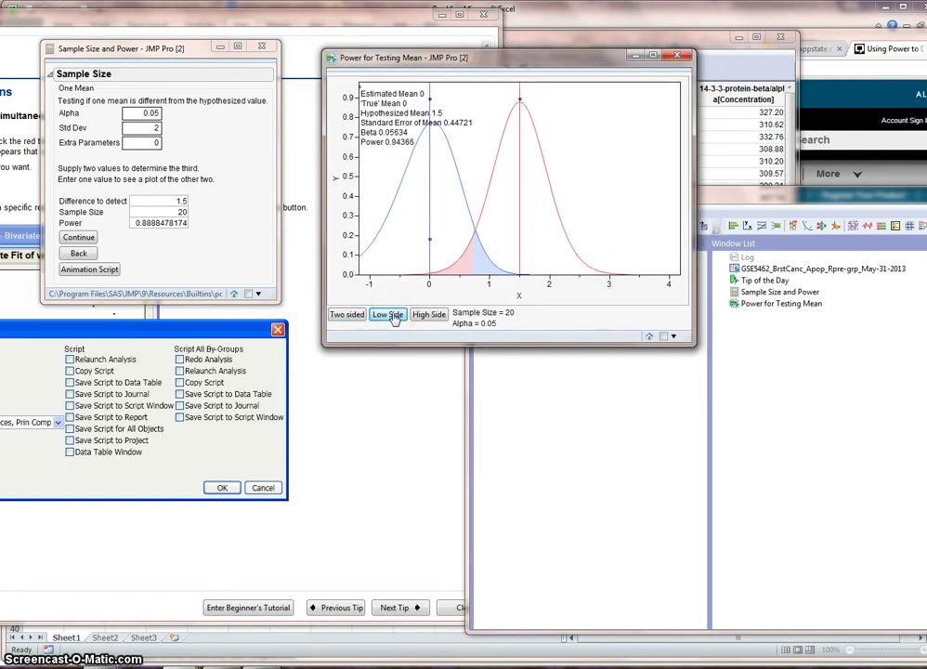
click(346, 315)
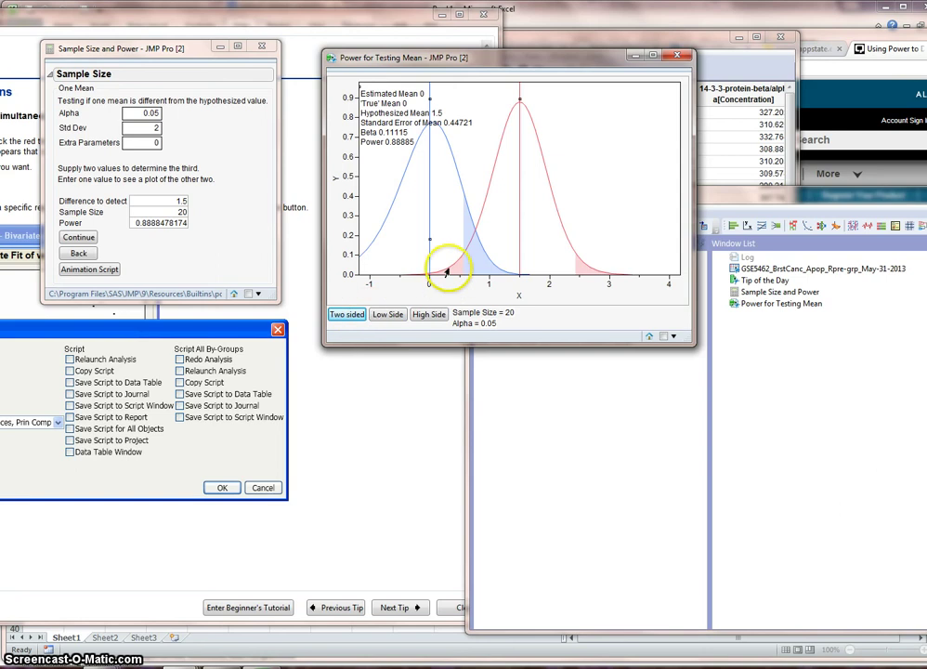
mouse_move(447, 271)
mouse_down()
mouse_move(590, 270)
mouse_move(450, 275)
mouse_move(591, 269)
mouse_move(412, 314)
mouse_up()
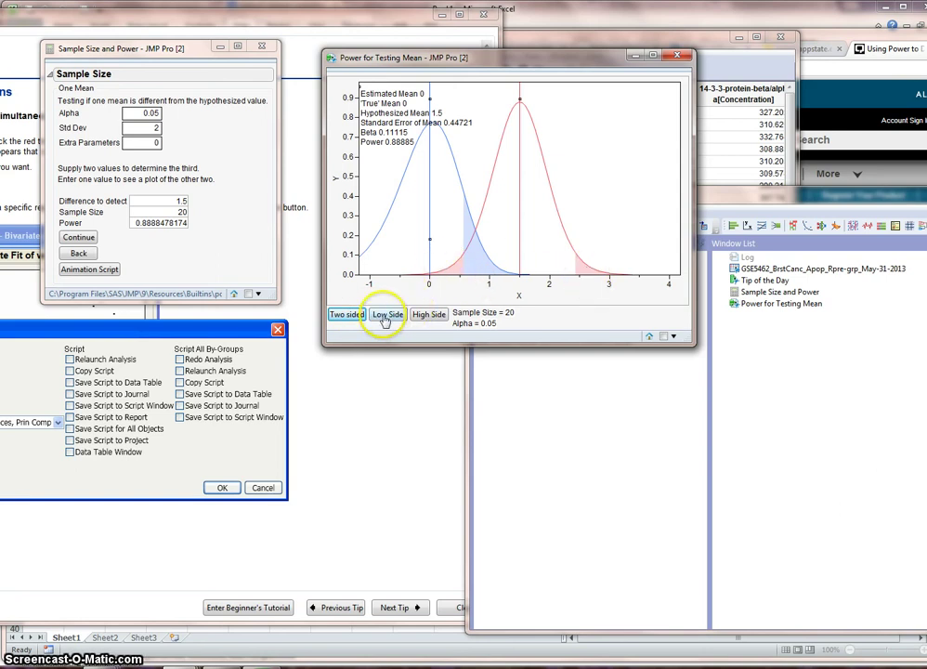
click(385, 316)
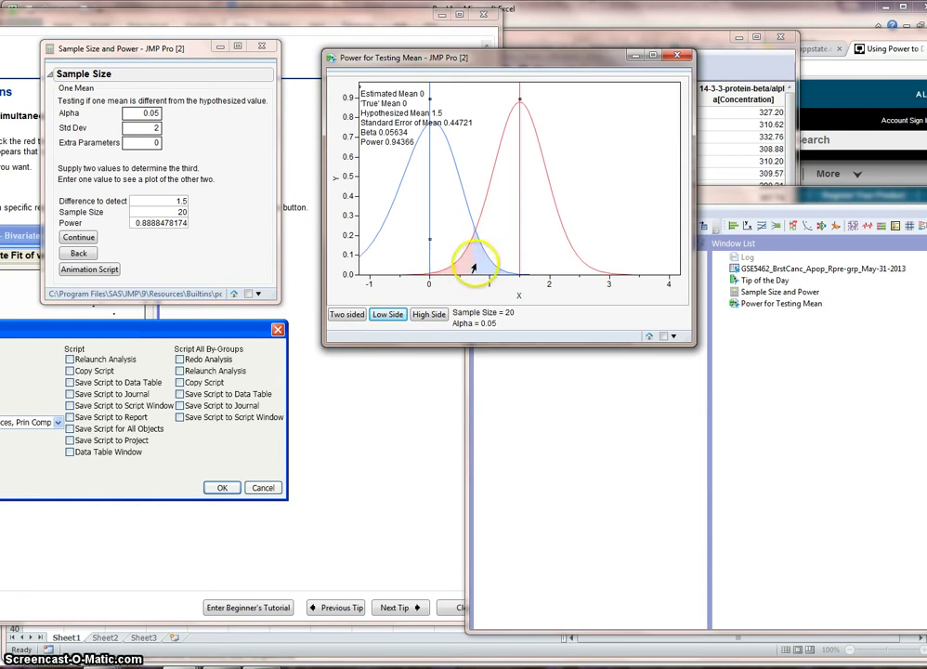
click(428, 314)
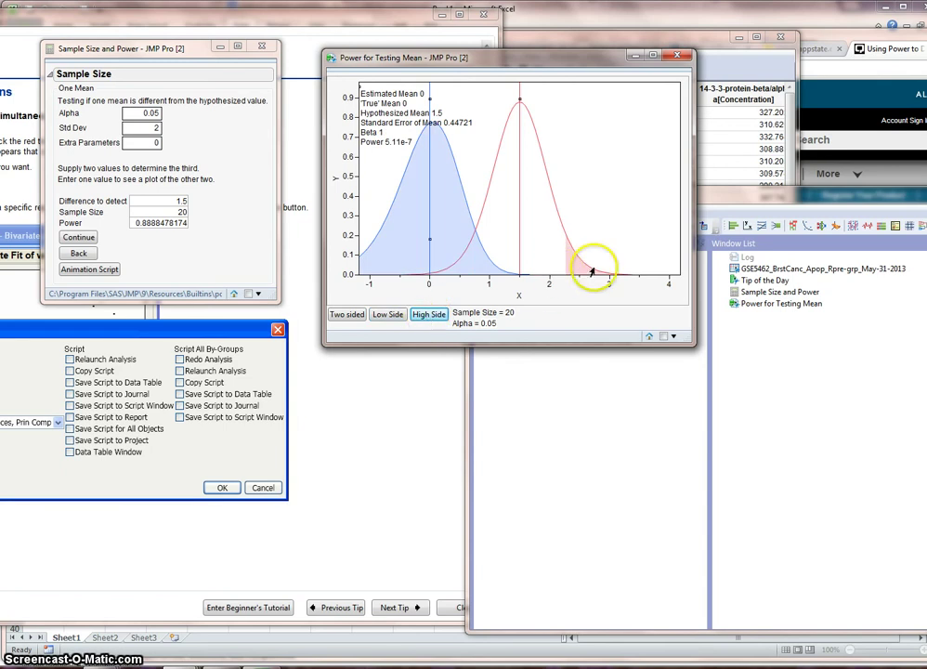